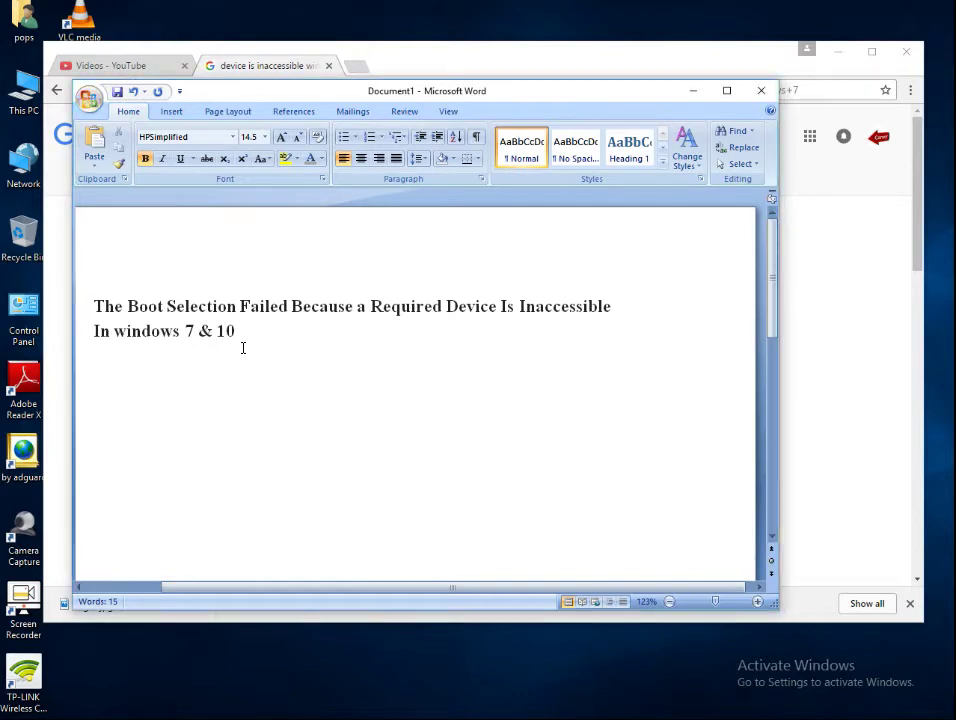
# - Add a new line: restart, keep pressing the delete key, go to BIOS advanced setting, check for boot priority
pyautogui.click(243, 341)
pyautogui.press('Return')
pyautogui.write('restart')
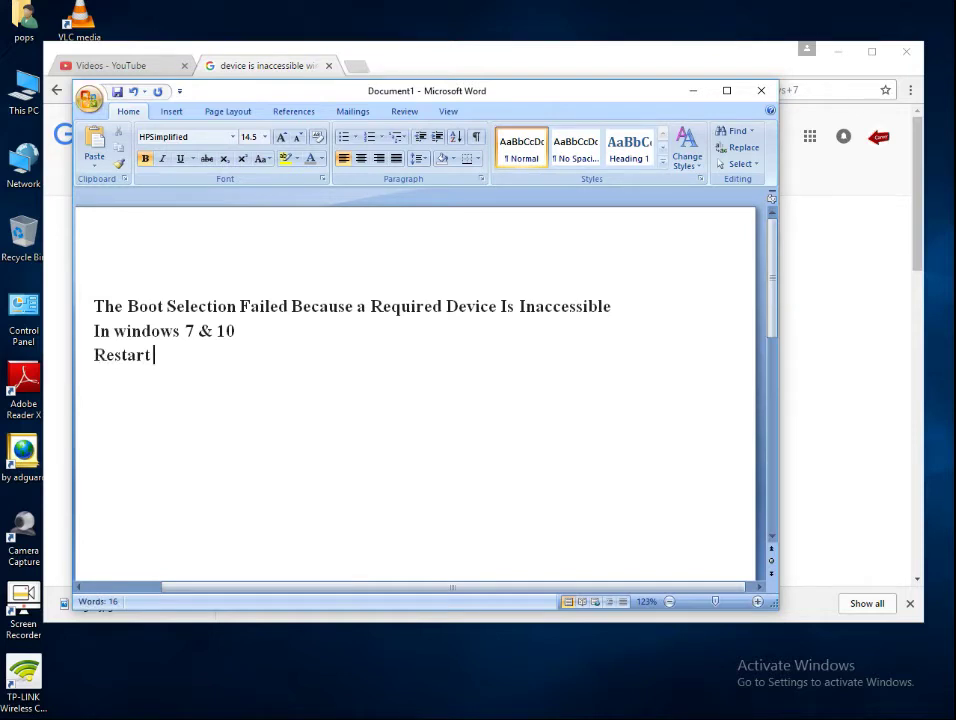
pyautogui.write(' ur comp')
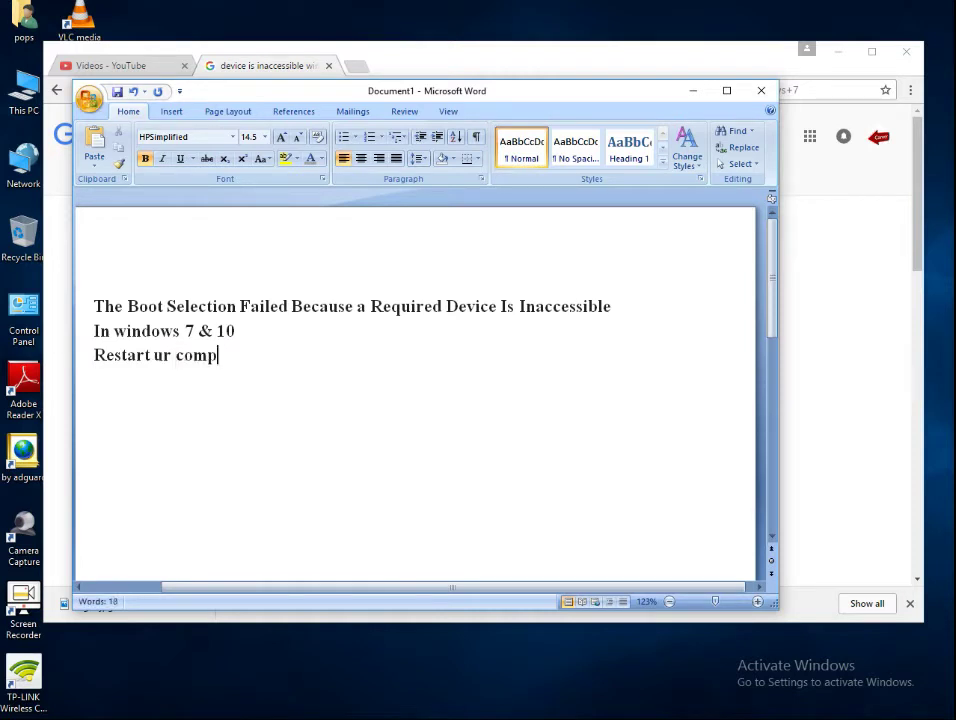
pyautogui.write('uter and')
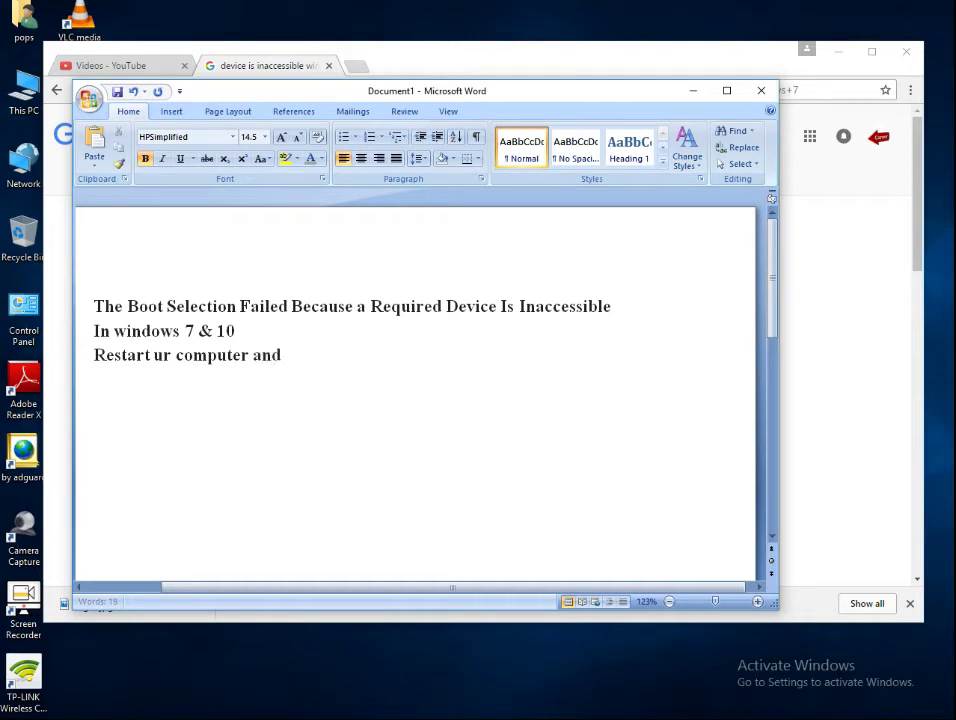
pyautogui.write(' kepp')
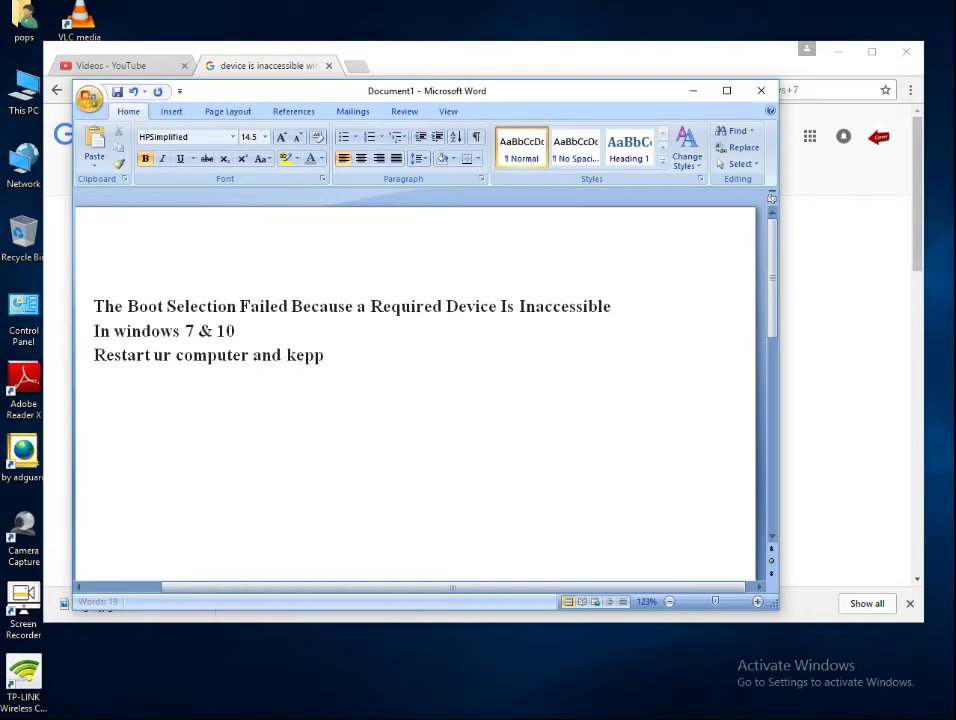
pyautogui.write(' on pressing')
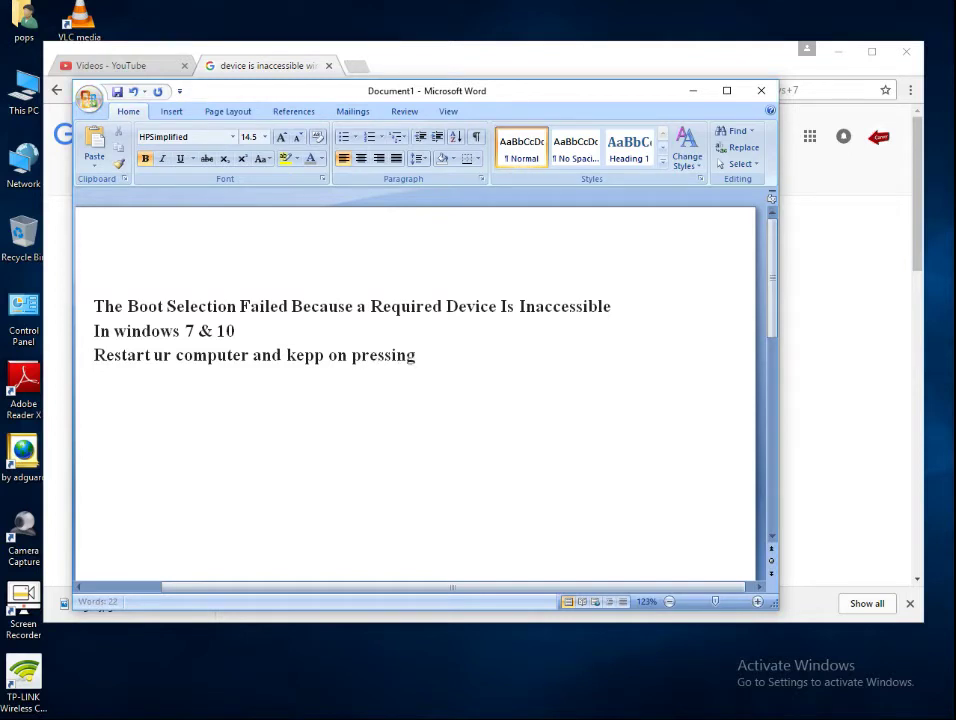
pyautogui.write(' delet te key')
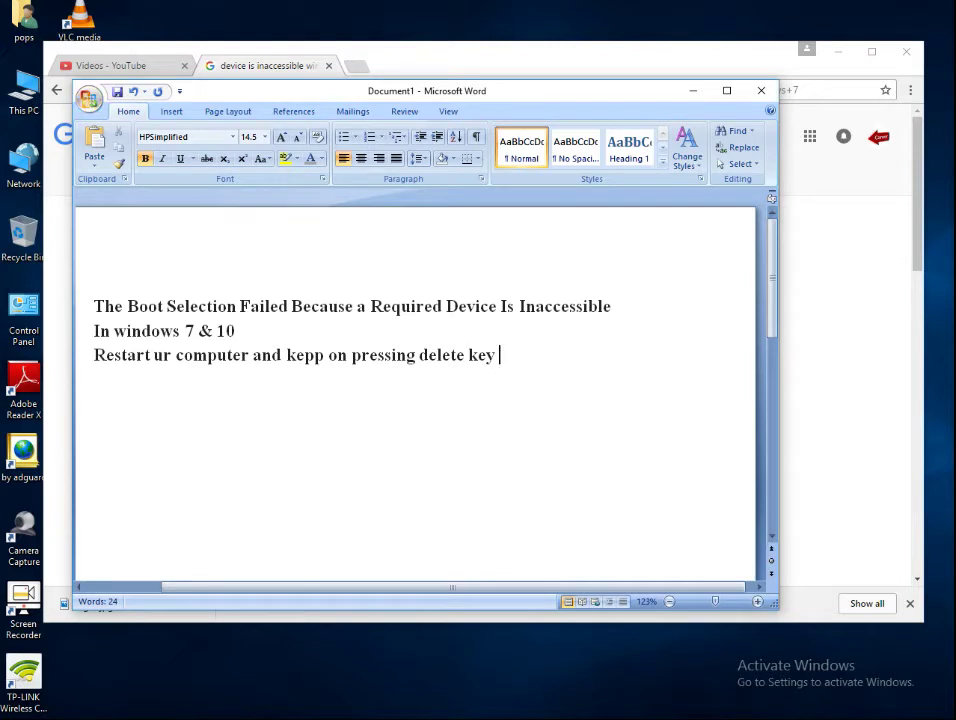
pyautogui.write(', go')
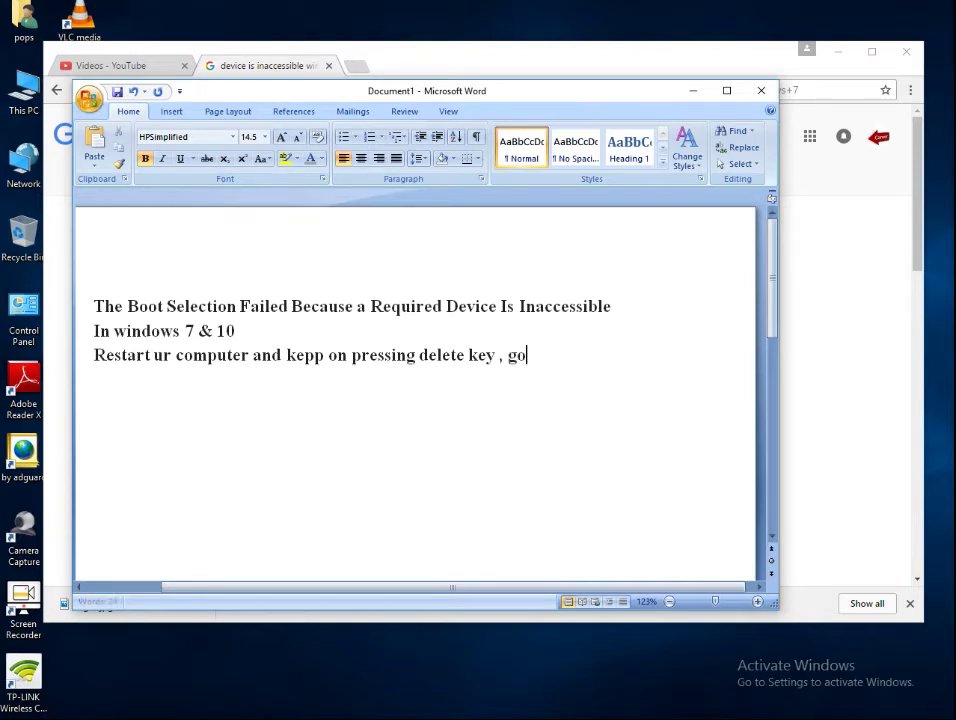
pyautogui.write(' to bi')
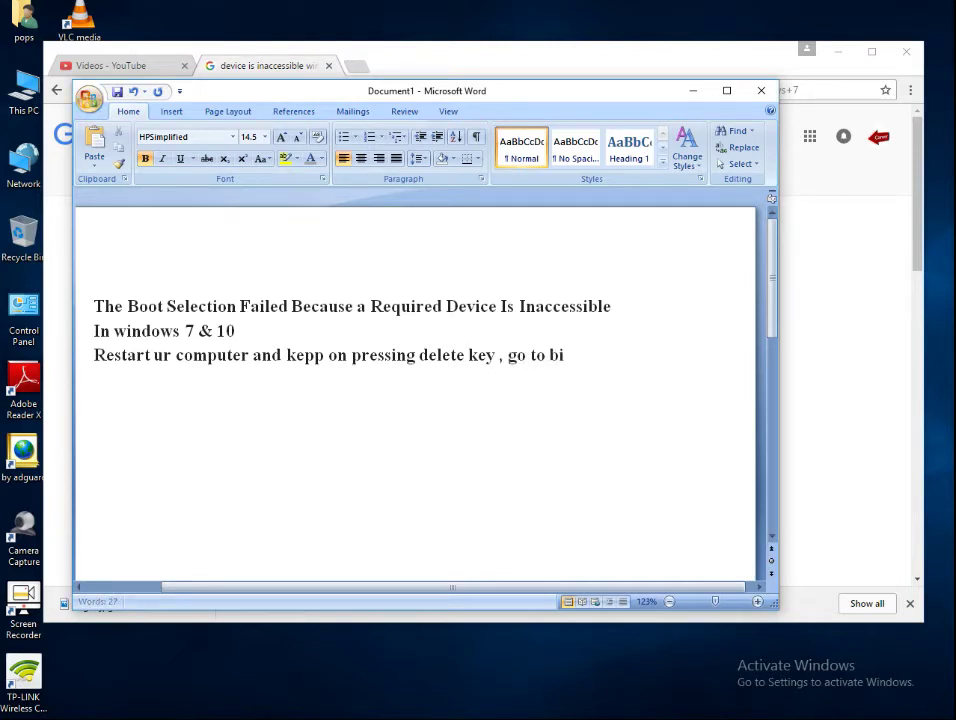
pyautogui.write('os')
pyautogui.write(' in bios go to a')
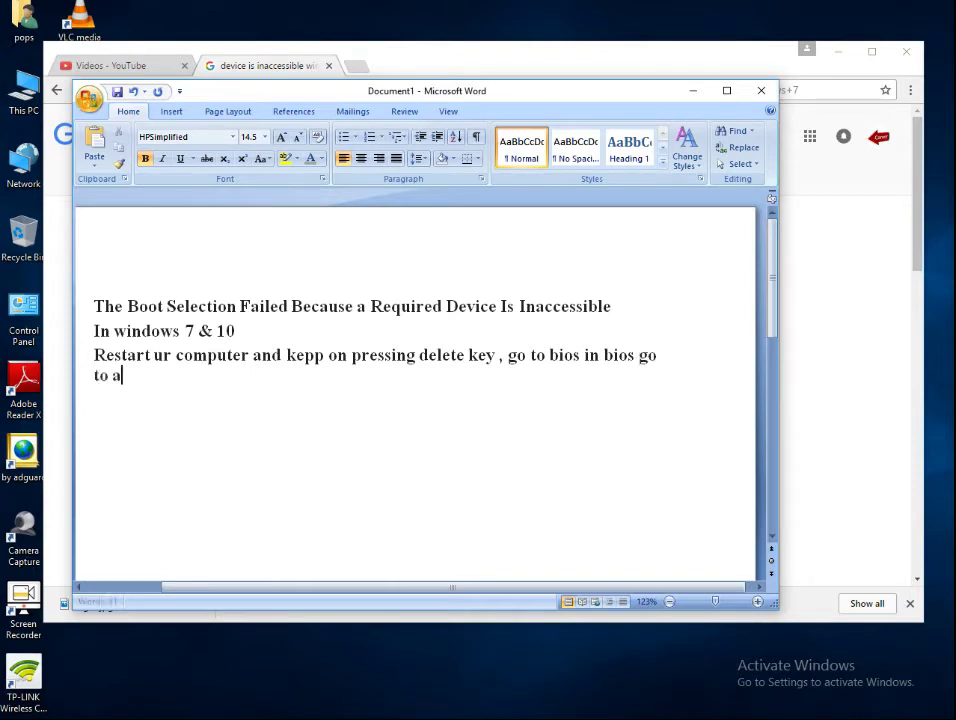
pyautogui.write('dvance s')
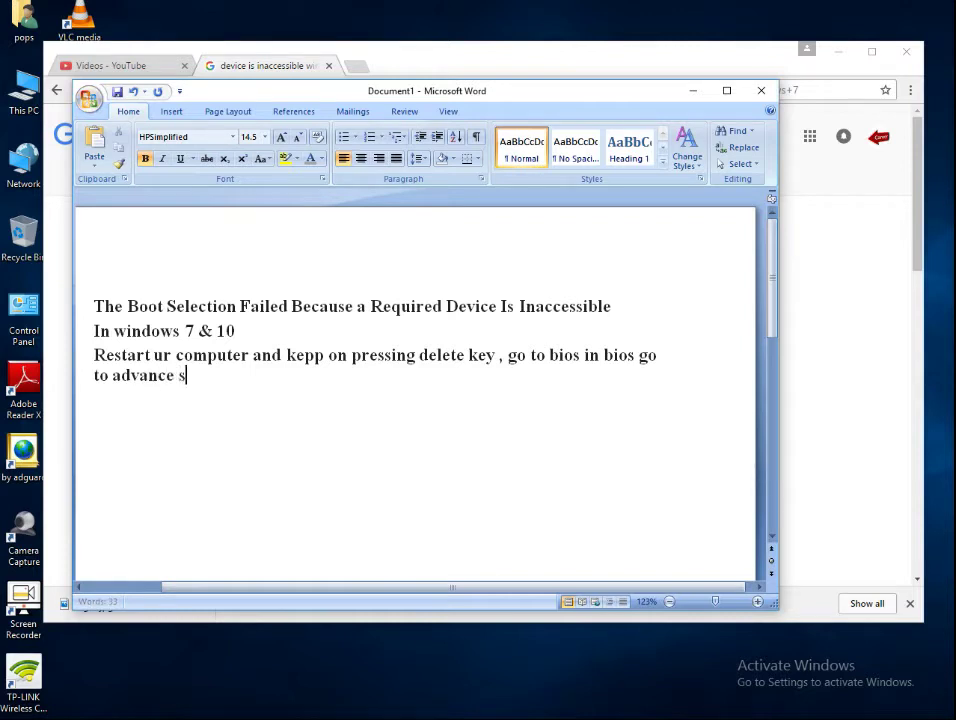
pyautogui.write('etting')
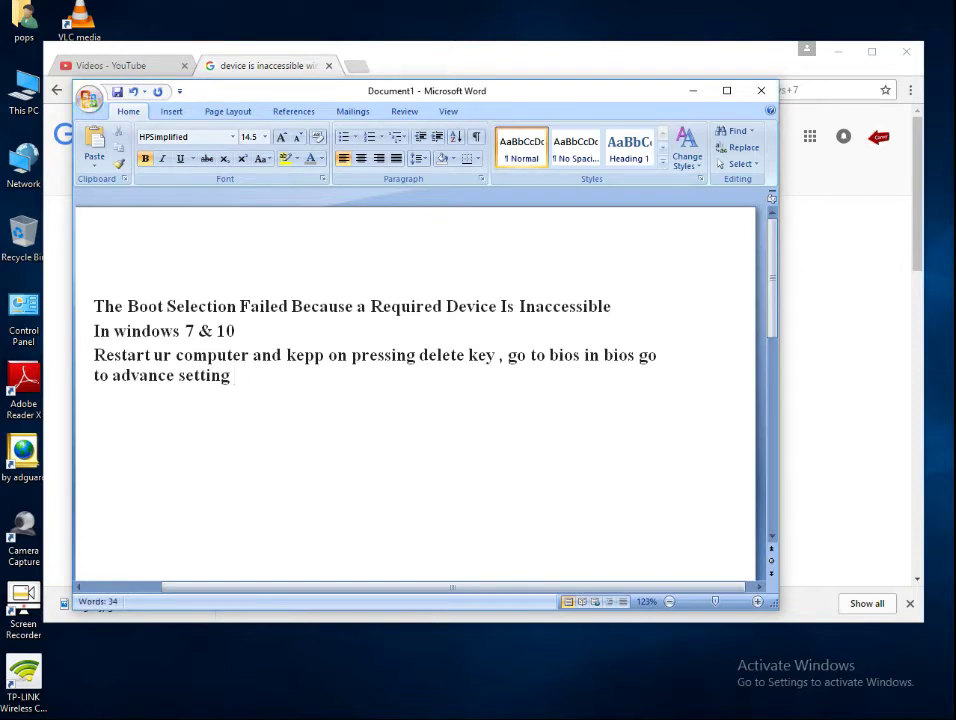
pyautogui.write('or')
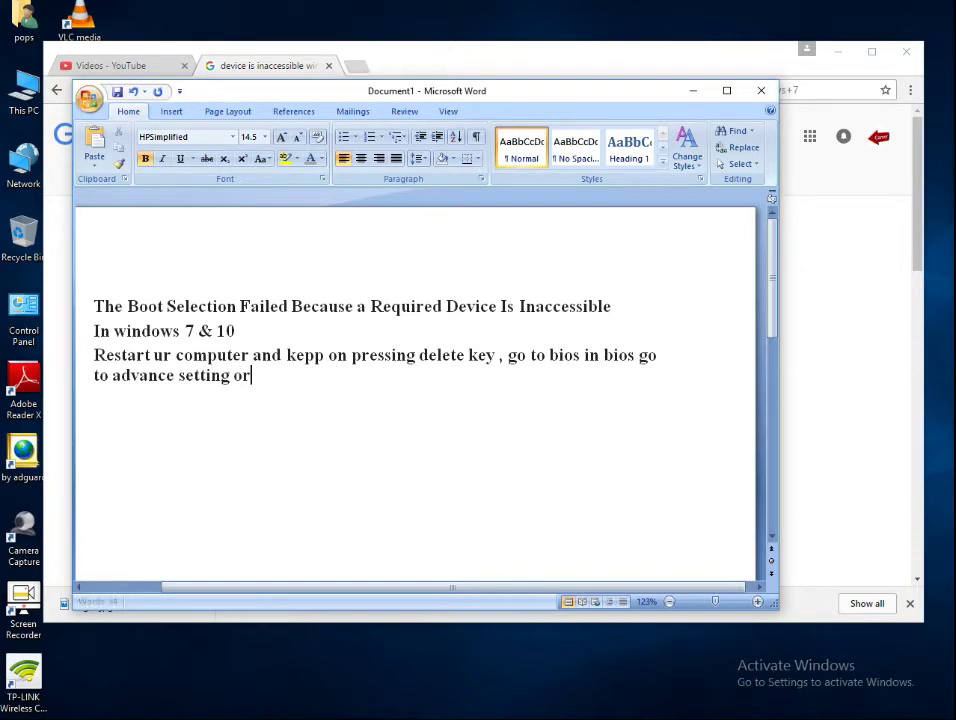
pyautogui.press('BackSpace')
pyautogui.press('BackSpace')
pyautogui.write('c')
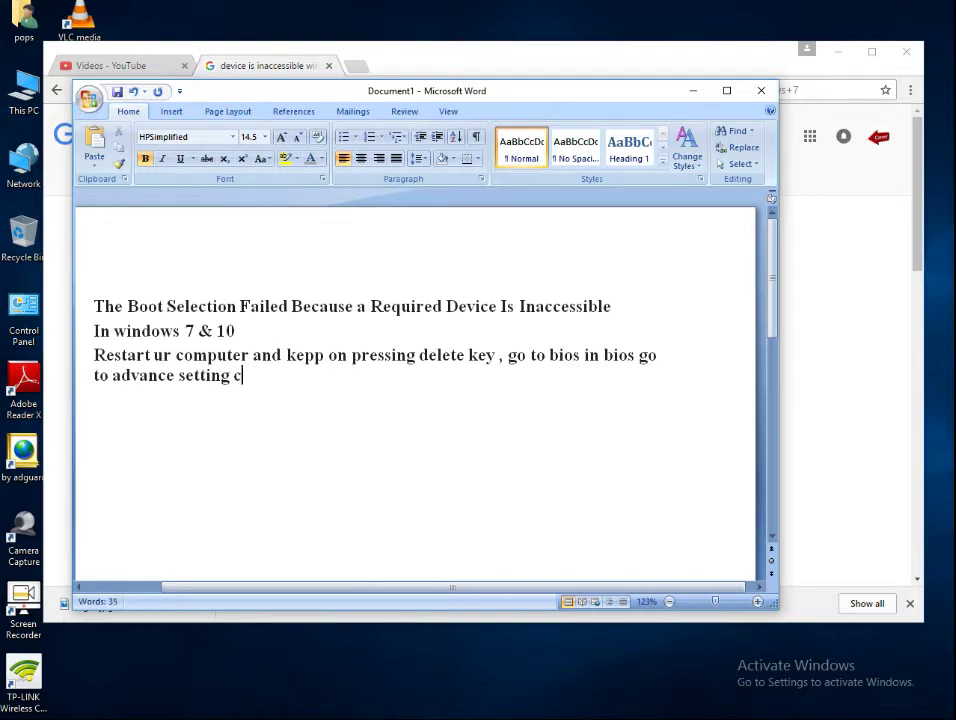
pyautogui.write('heck ')
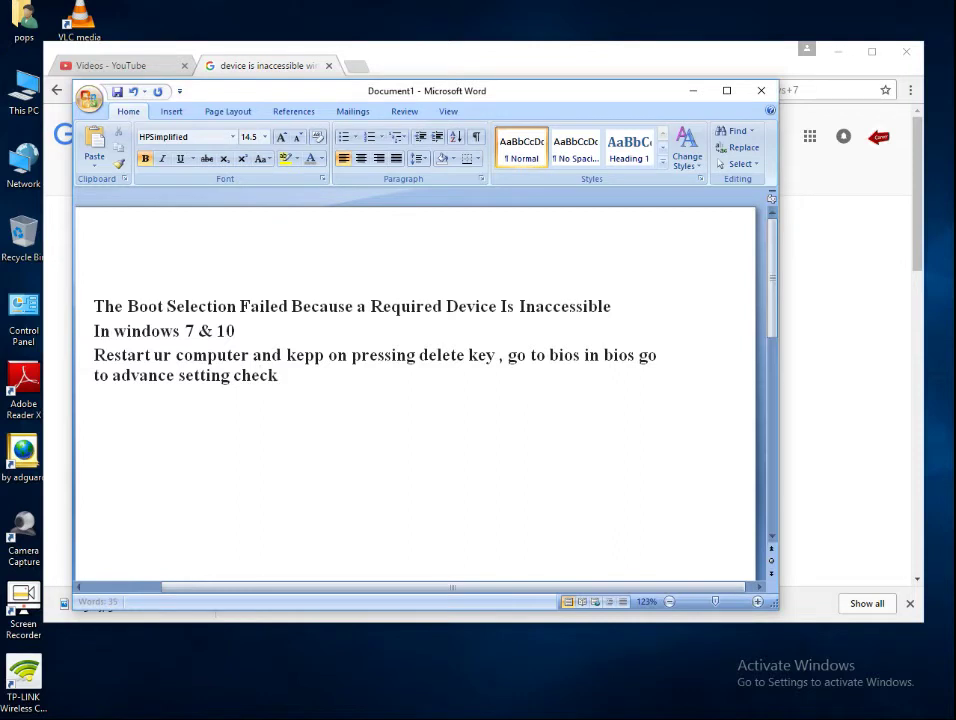
pyautogui.write('fo')
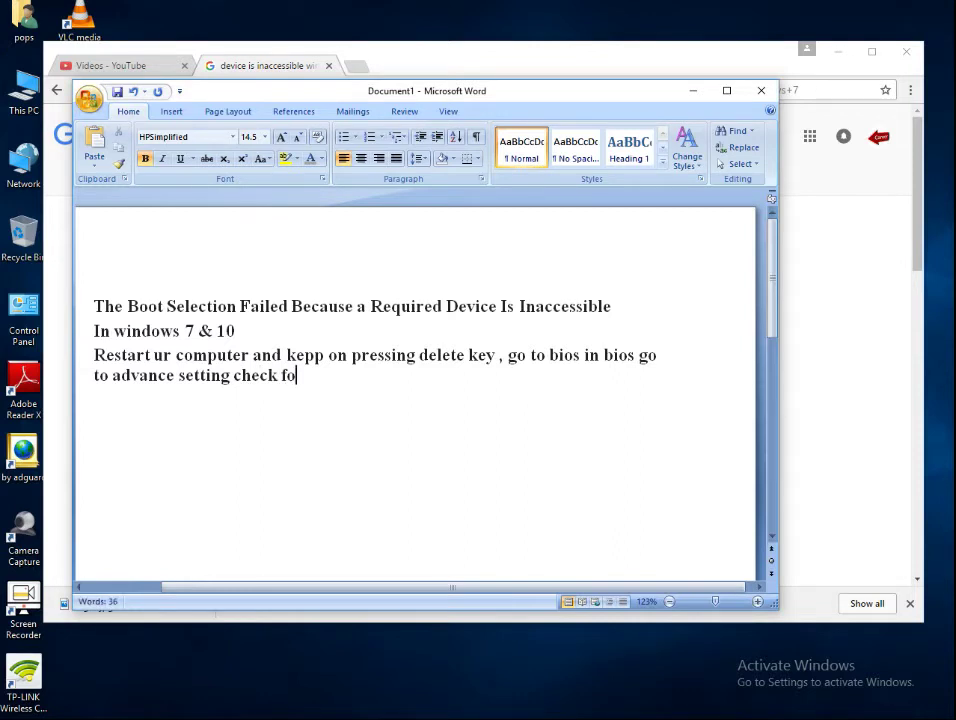
pyautogui.write('r boo')
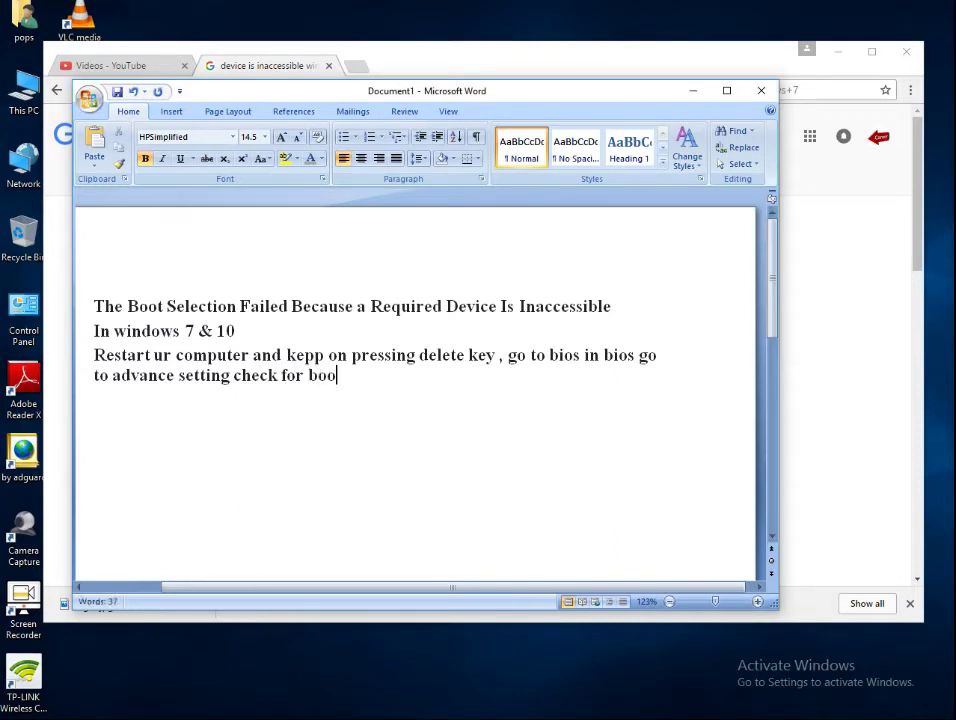
pyautogui.write('t priority')
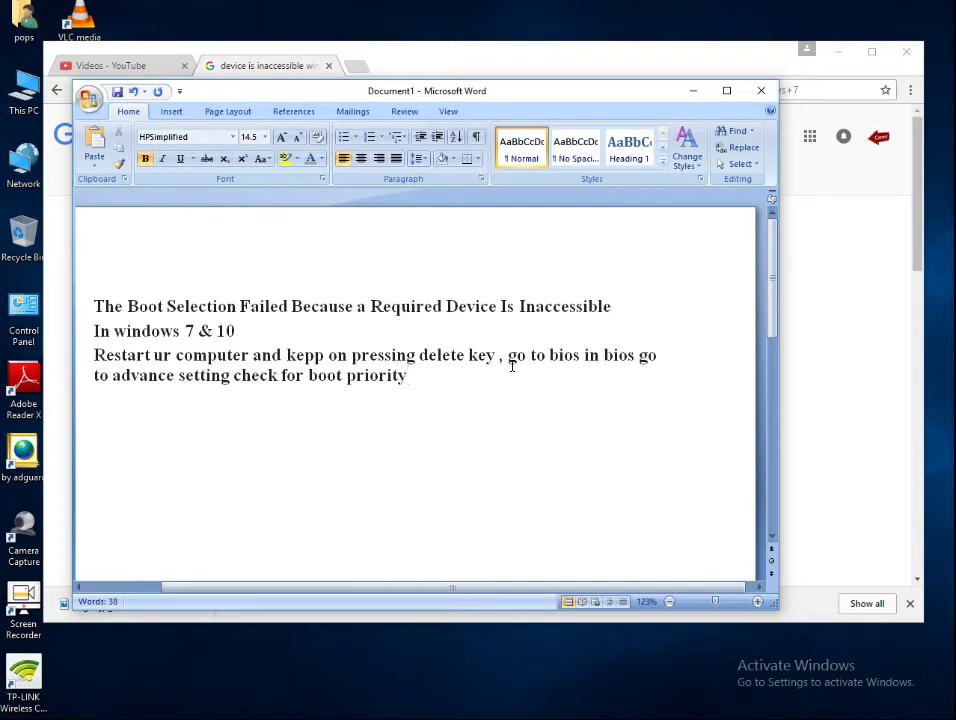
# - Put a comma after 'bios', change 'kepp' to 'keep', and add a comma before 'check'
pyautogui.click(579, 355)
pyautogui.write(',')
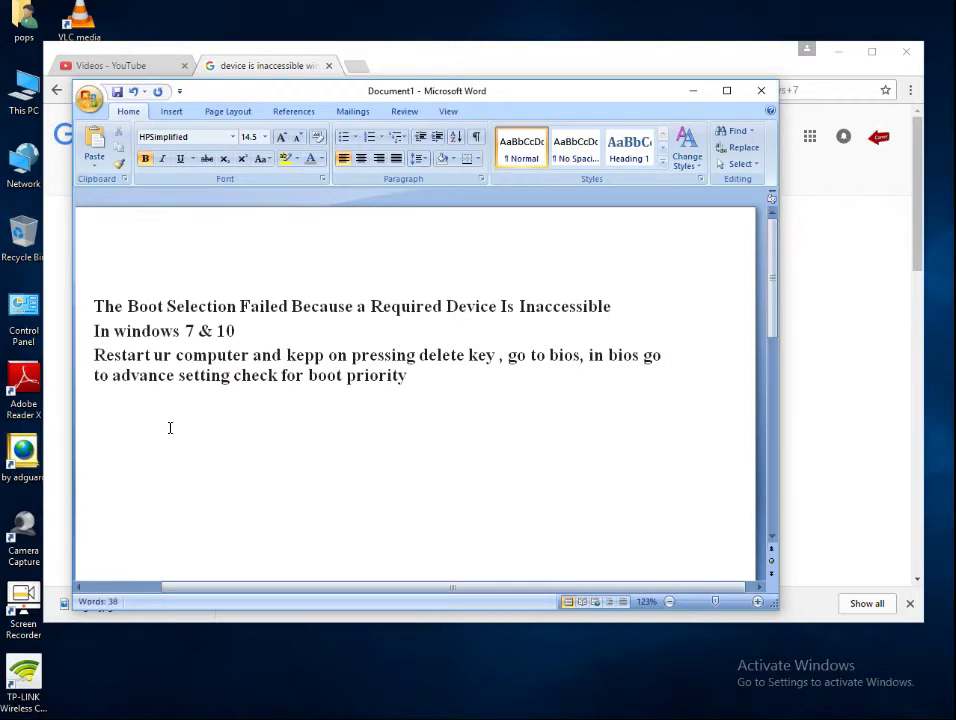
pyautogui.click(317, 355)
pyautogui.press('BackSpace')
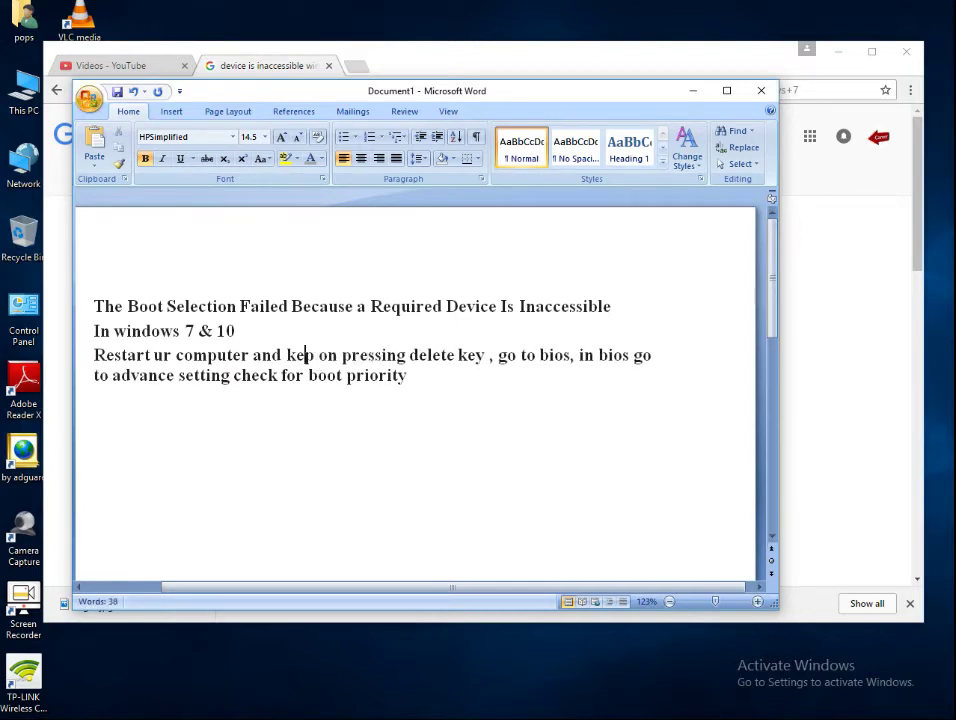
pyautogui.write('e')
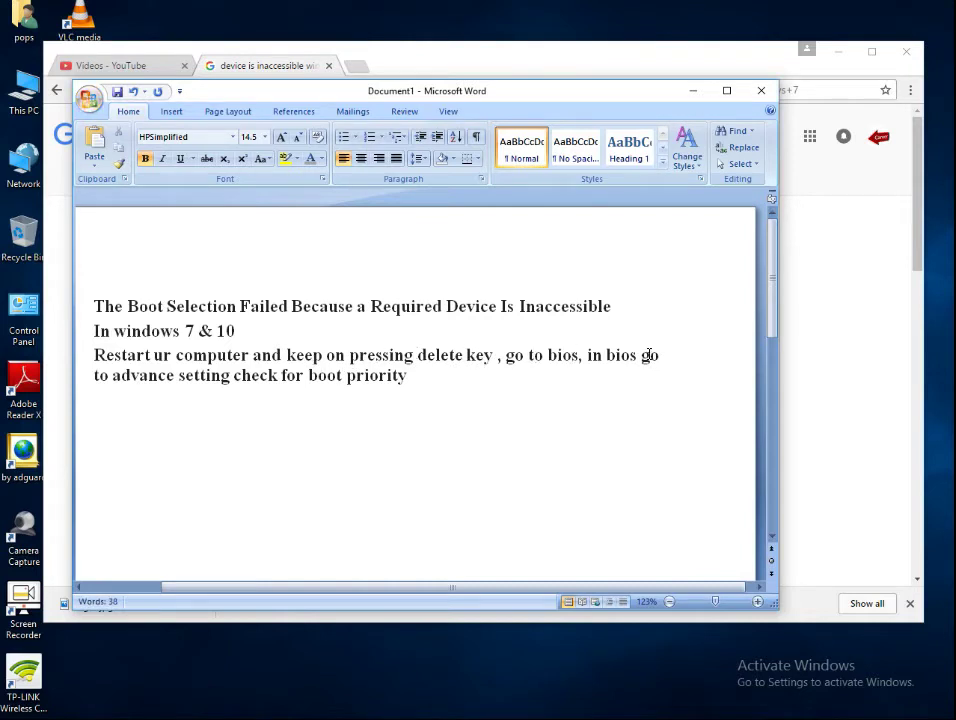
pyautogui.click(234, 375)
pyautogui.write(',')
pyautogui.click(426, 380)
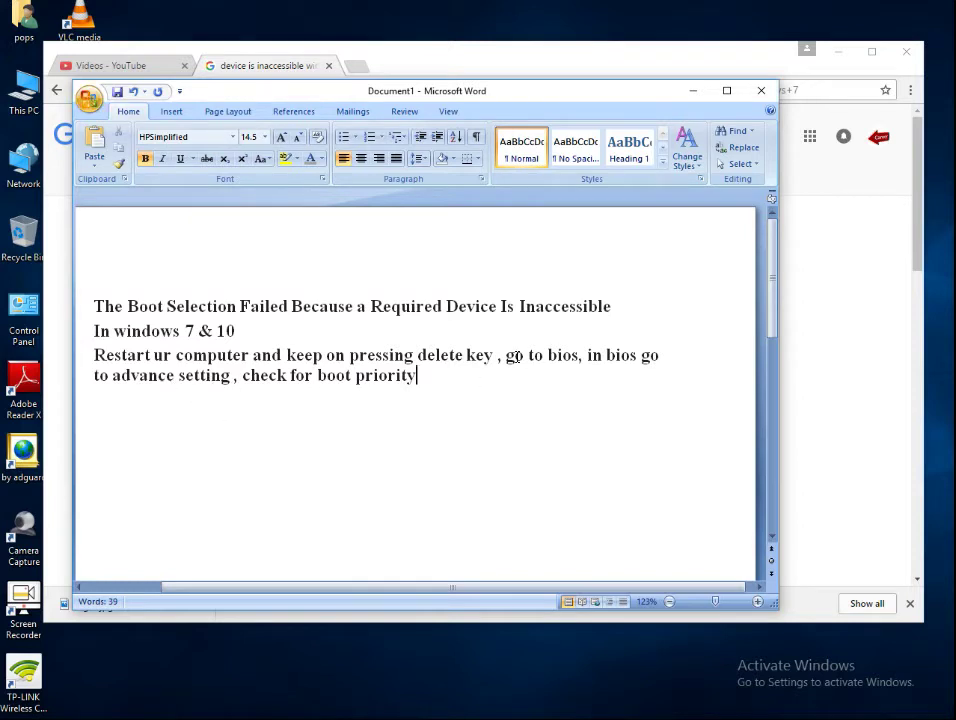
pyautogui.moveTo(505, 355); pyautogui.dragTo(667, 355)
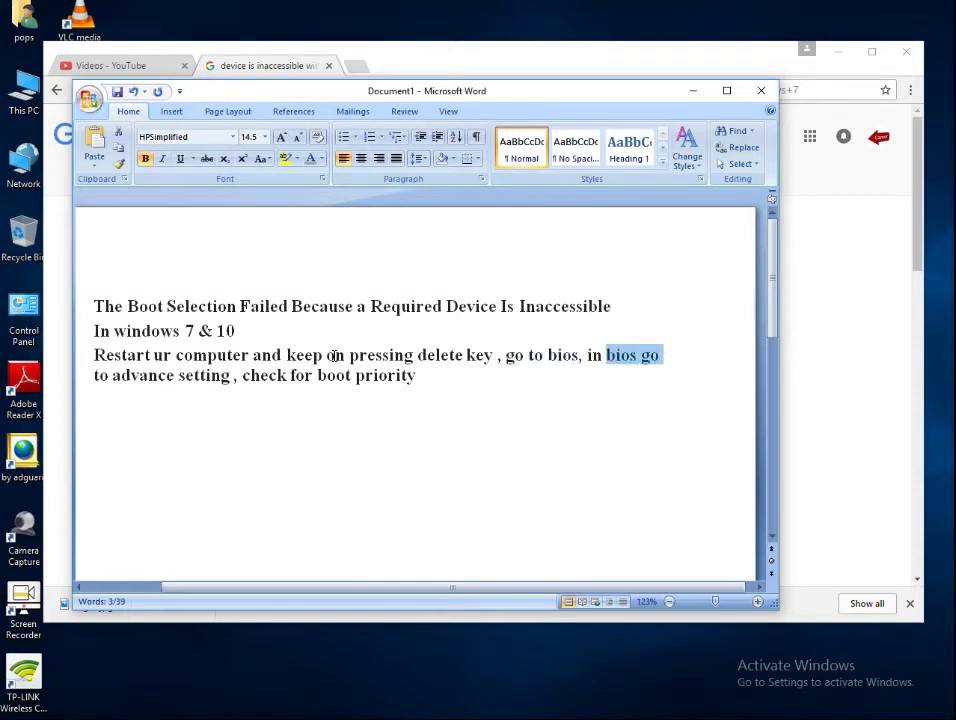
pyautogui.moveTo(115, 377); pyautogui.dragTo(222, 380)
pyautogui.click(149, 388)
pyautogui.moveTo(113, 377); pyautogui.dragTo(223, 383)
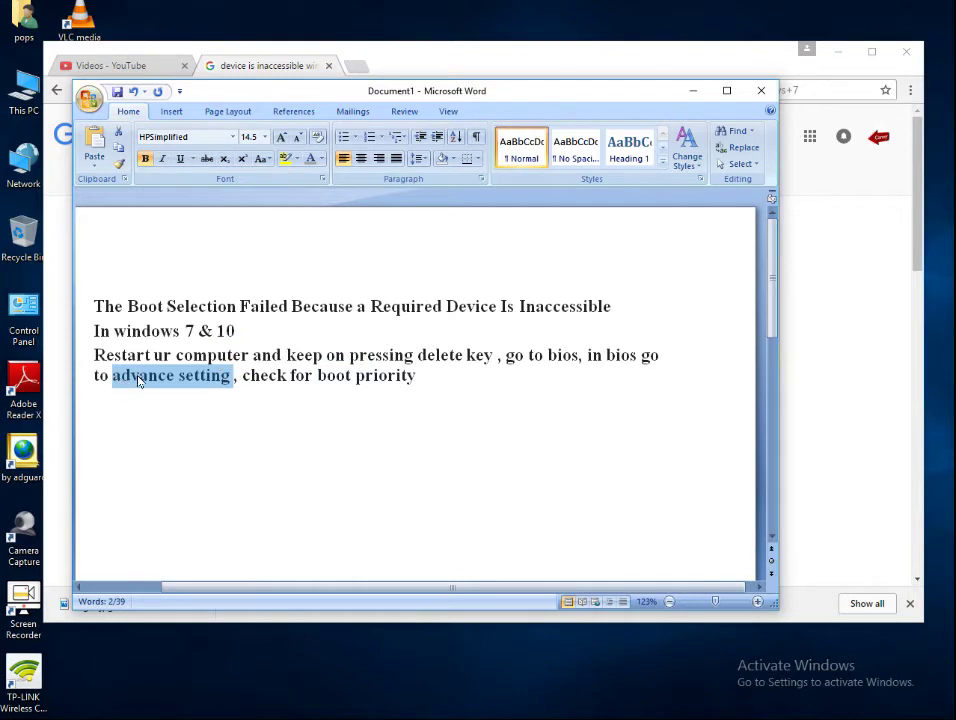
pyautogui.click(286, 376)
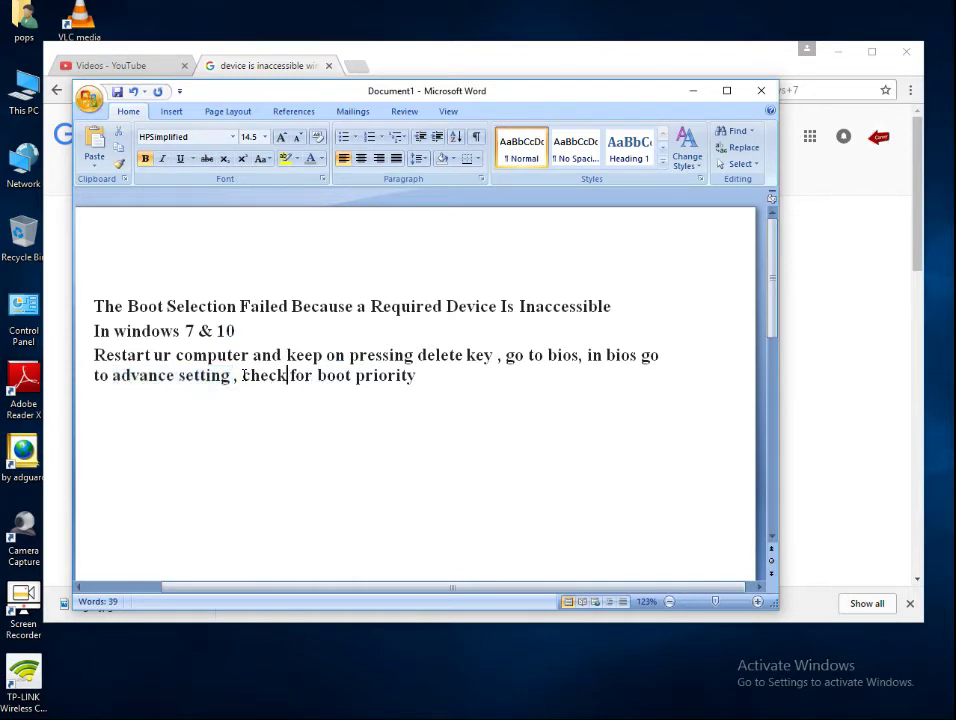
pyautogui.moveTo(244, 375); pyautogui.dragTo(390, 375)
pyautogui.click(418, 386)
pyautogui.moveTo(246, 375); pyautogui.dragTo(418, 378)
pyautogui.click(412, 386)
pyautogui.moveTo(235, 375); pyautogui.dragTo(442, 388)
pyautogui.click(448, 387)
pyautogui.moveTo(243, 376); pyautogui.dragTo(433, 378)
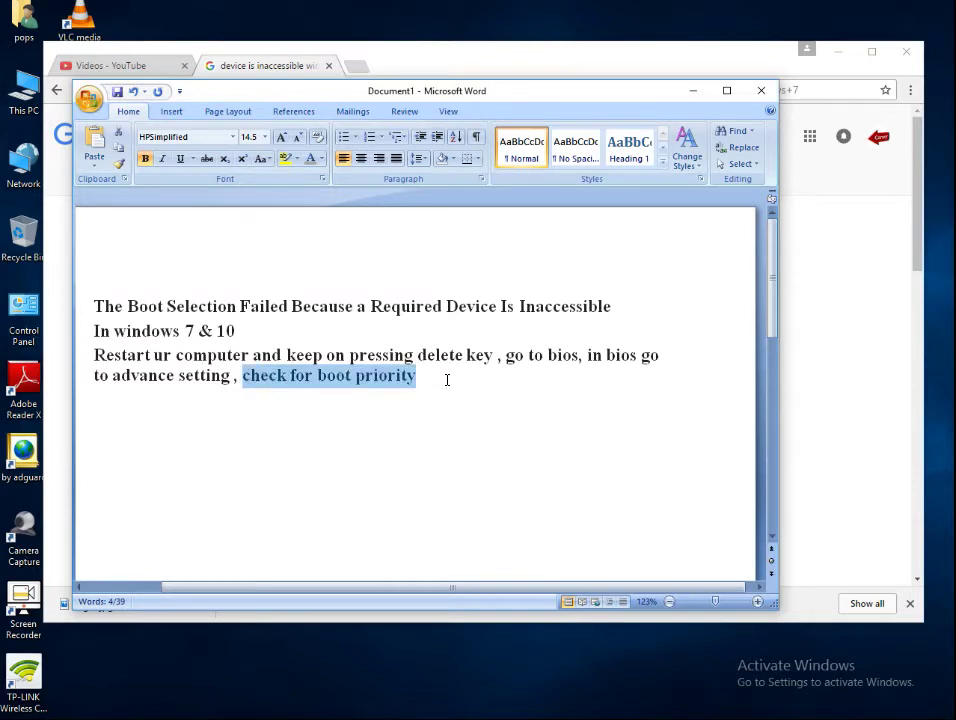
pyautogui.click(447, 379)
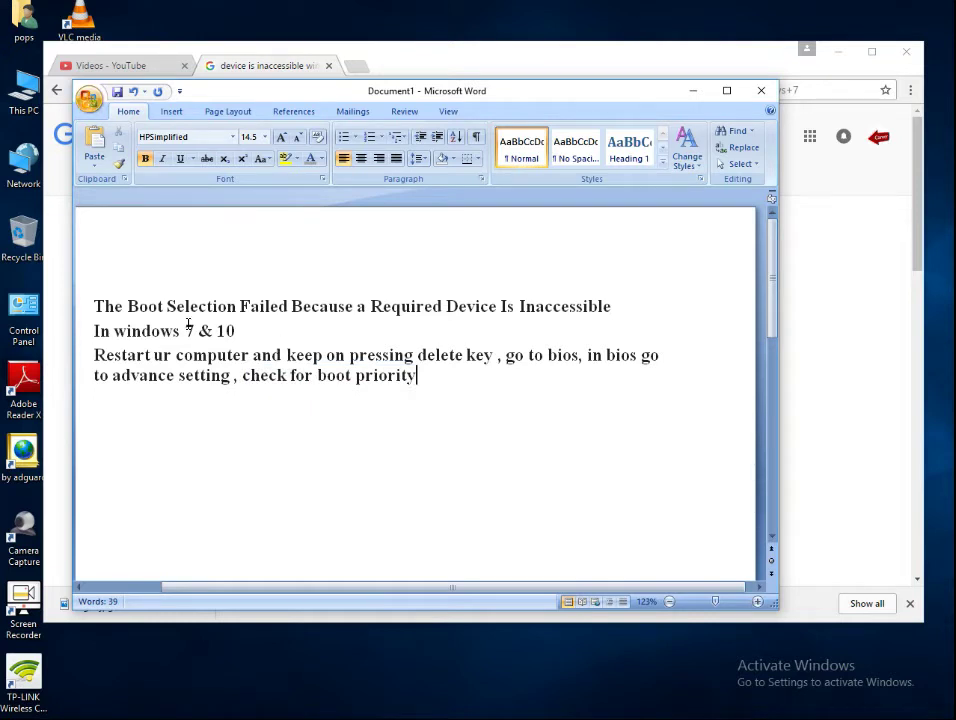
pyautogui.moveTo(91, 306); pyautogui.dragTo(267, 333)
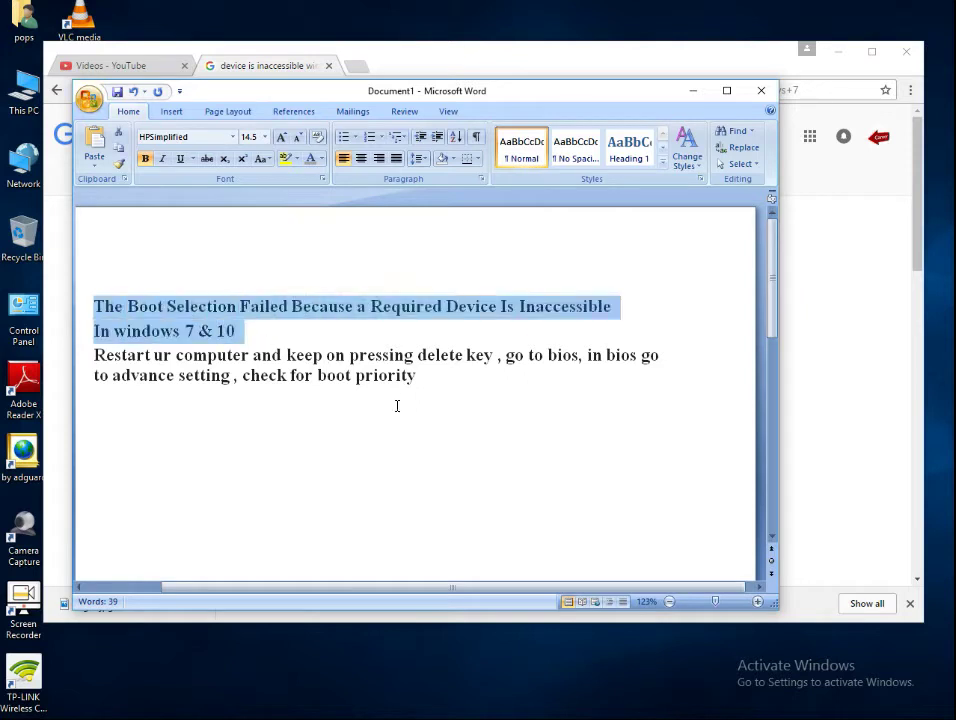
pyautogui.click(267, 329)
pyautogui.click(122, 306)
# - Add the line 'reset the cmos' below the boot priority step
pyautogui.click(96, 306)
pyautogui.moveTo(96, 306); pyautogui.dragTo(277, 341)
pyautogui.click(312, 334)
pyautogui.click(439, 370)
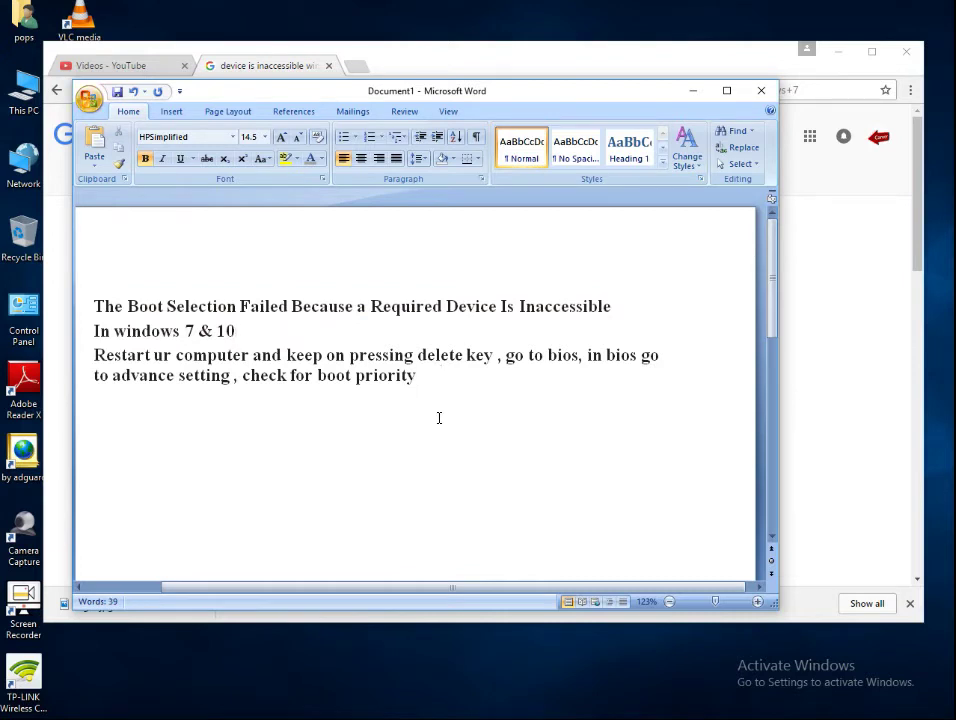
pyautogui.press('Return')
pyautogui.write('reset the c')
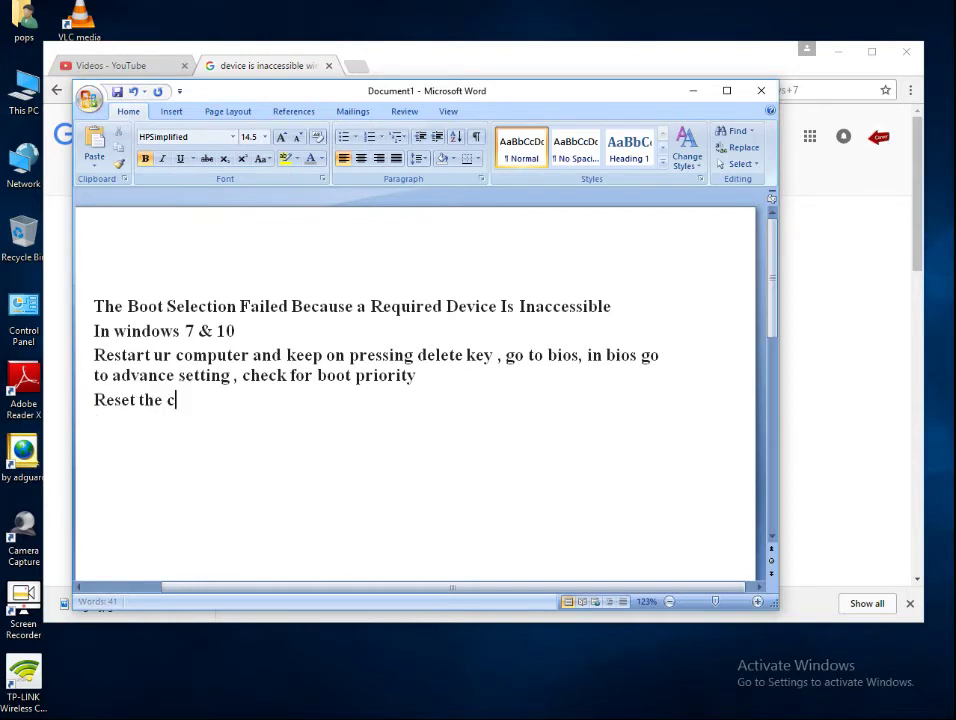
pyautogui.write('mos')
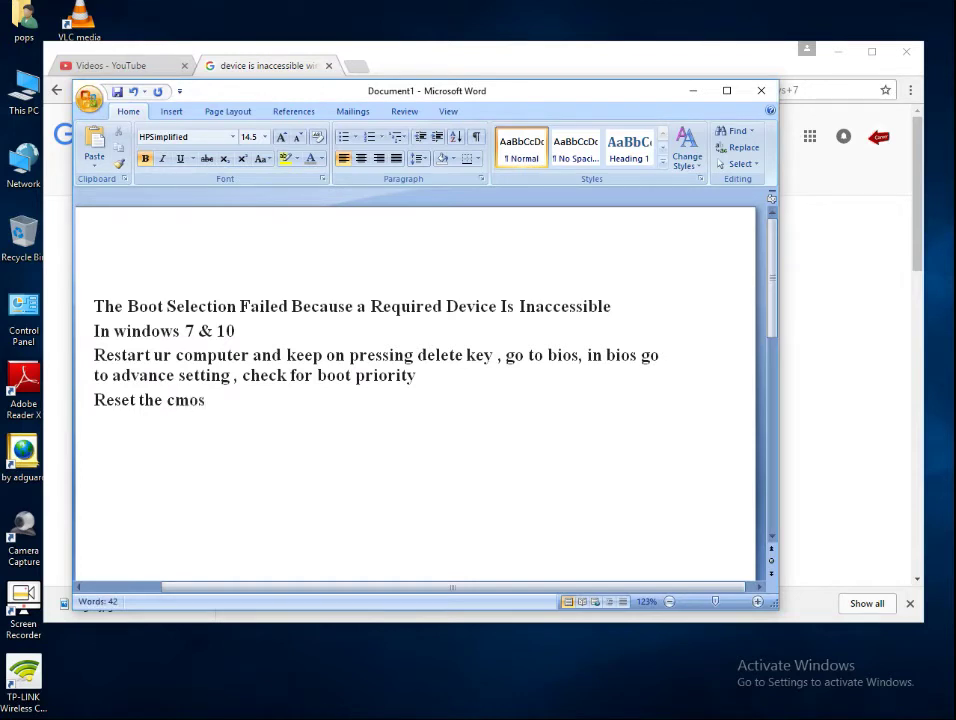
# - Add the line 'Open the cmos battery put it back gain after 5 minutes' underneath
pyautogui.press('Return')
pyautogui.write('Open ')
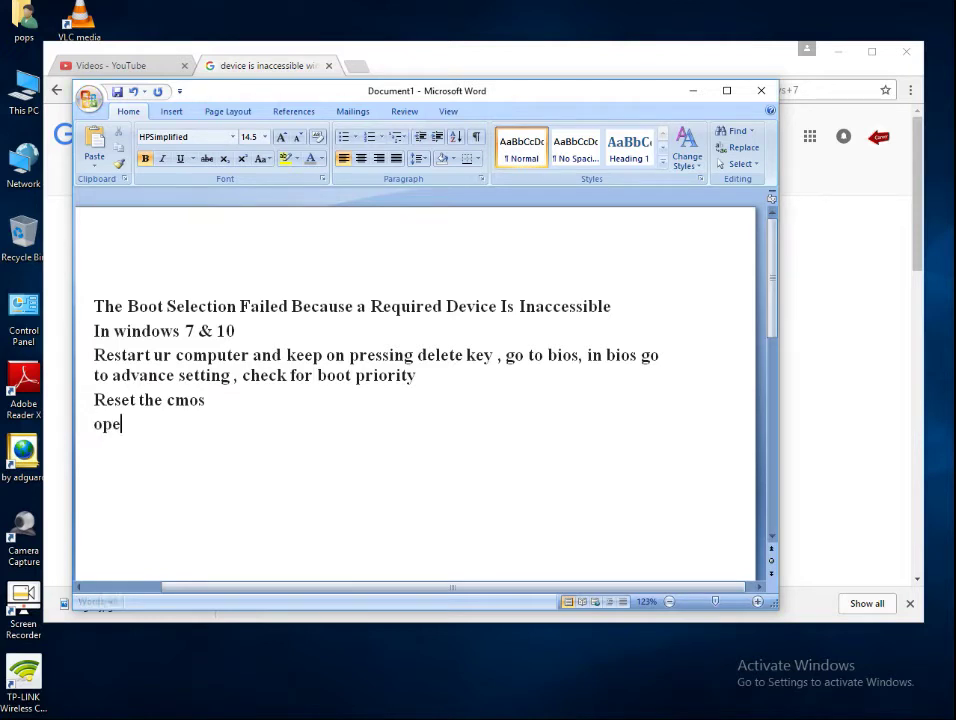
pyautogui.write('the ')
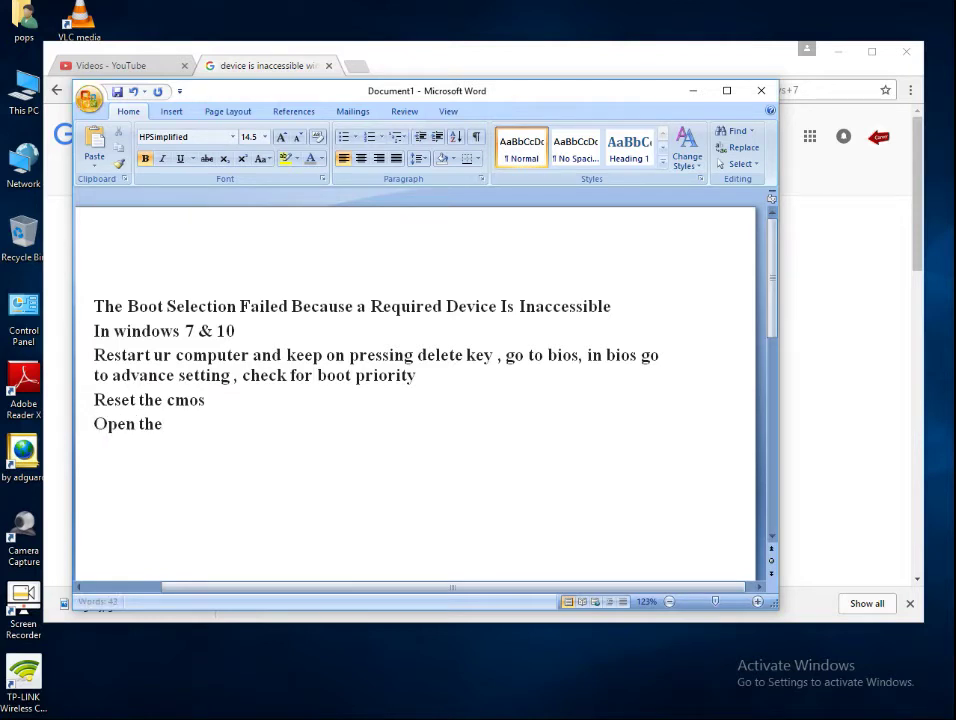
pyautogui.write('cmos battery')
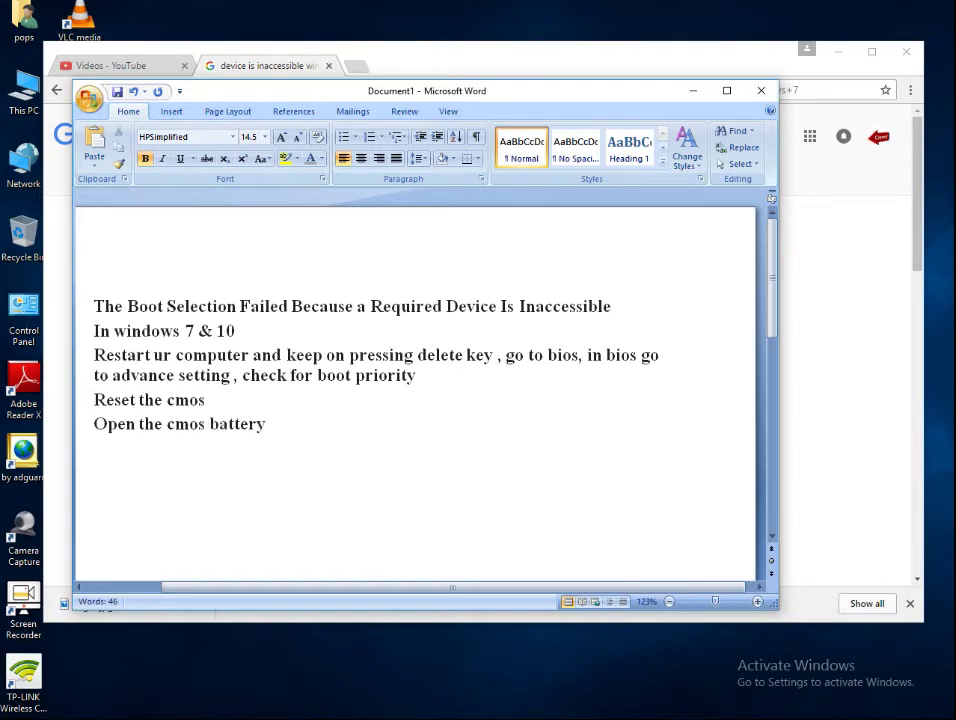
pyautogui.write(' put it back ')
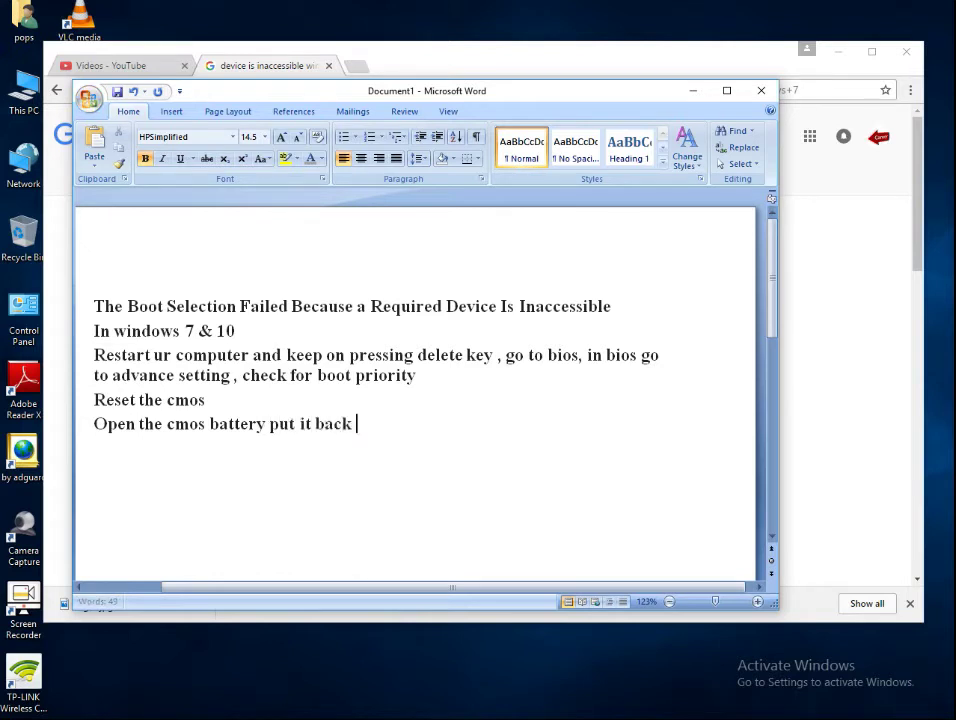
pyautogui.write('gain')
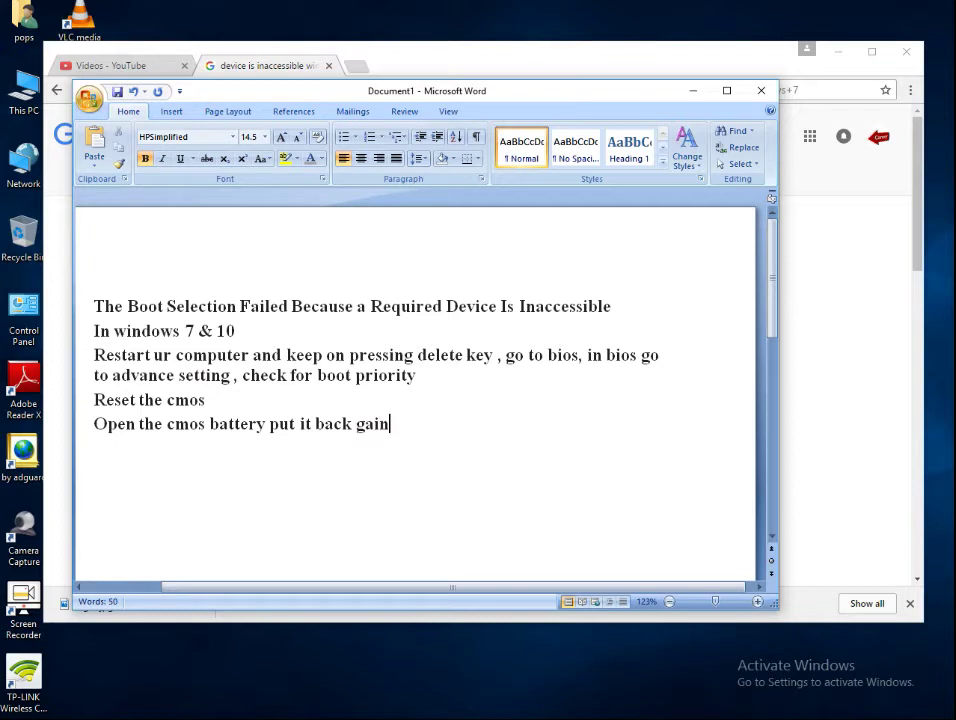
pyautogui.write(' after 5 mon')
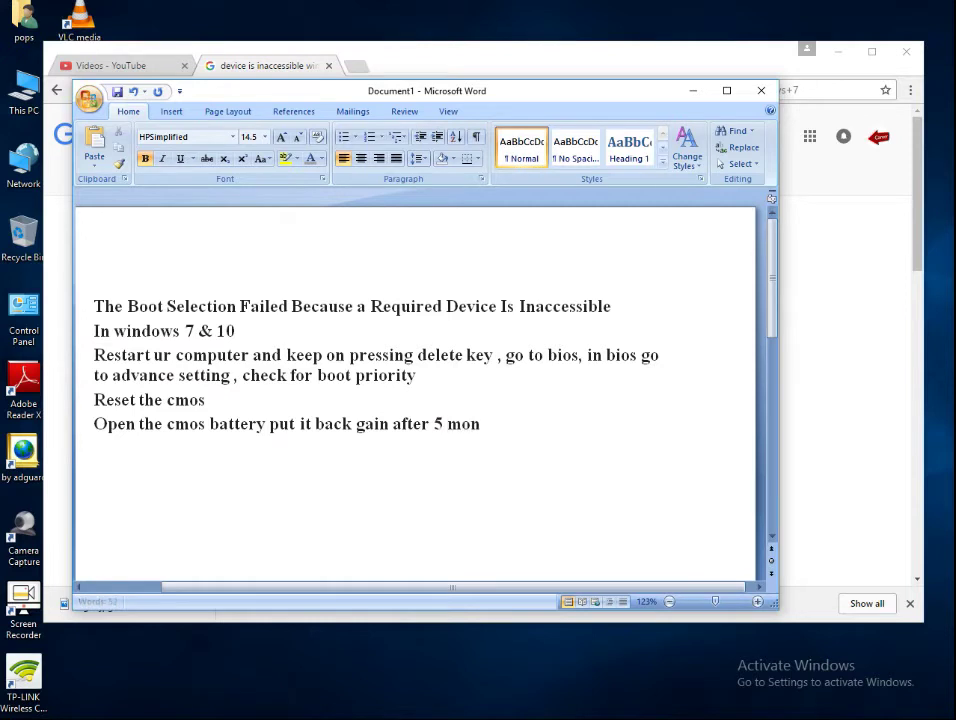
pyautogui.write('ute')
pyautogui.press('BackSpace')
pyautogui.press('BackSpace')
pyautogui.press('BackSpace')
pyautogui.press('BackSpace')
pyautogui.press('BackSpace')
pyautogui.press('BackSpace')
pyautogui.write('inutes')
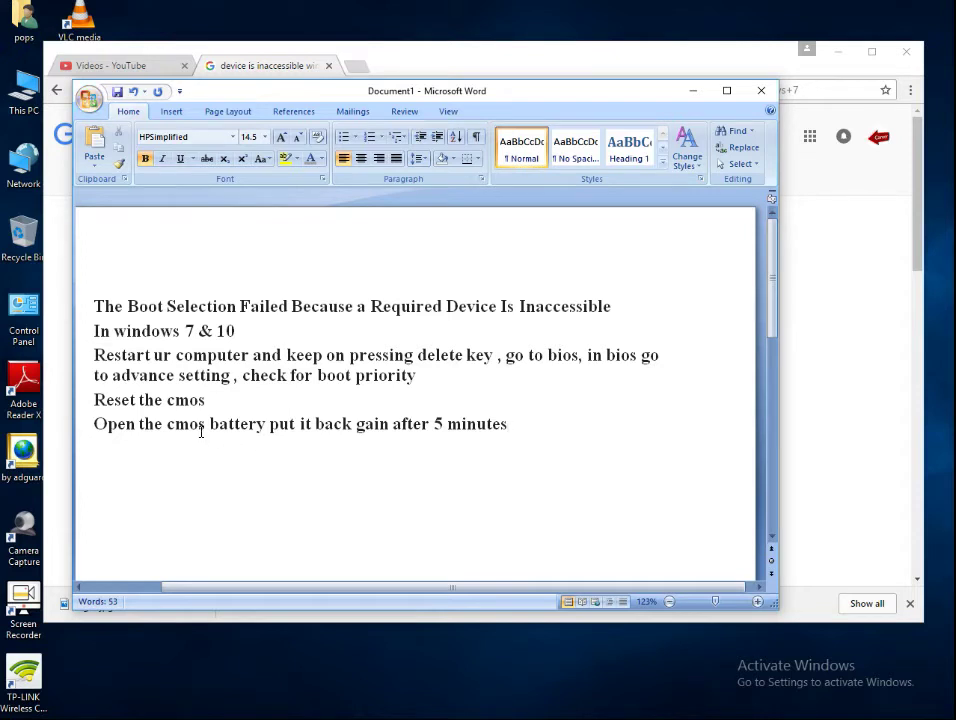
# - Add a comma after 'battery', then a new line: 'find the jumper cleaner, use the jumper cleaner to reset cmos'
pyautogui.click(266, 424)
pyautogui.write(',')
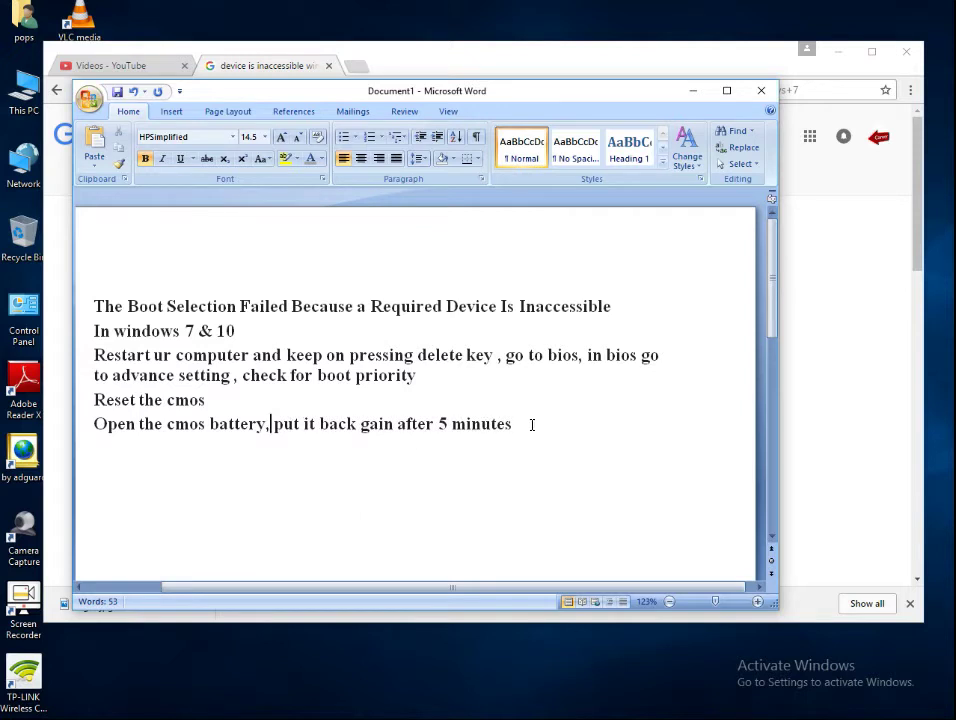
pyautogui.click(532, 424)
pyautogui.press('Return')
pyautogui.write('find t')
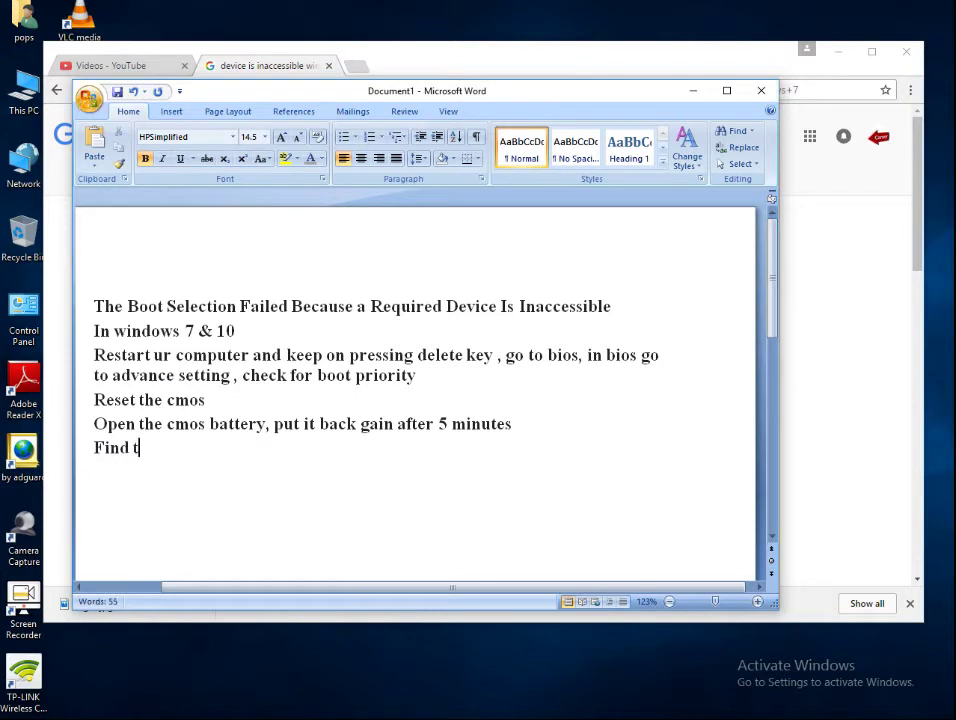
pyautogui.write('he ju')
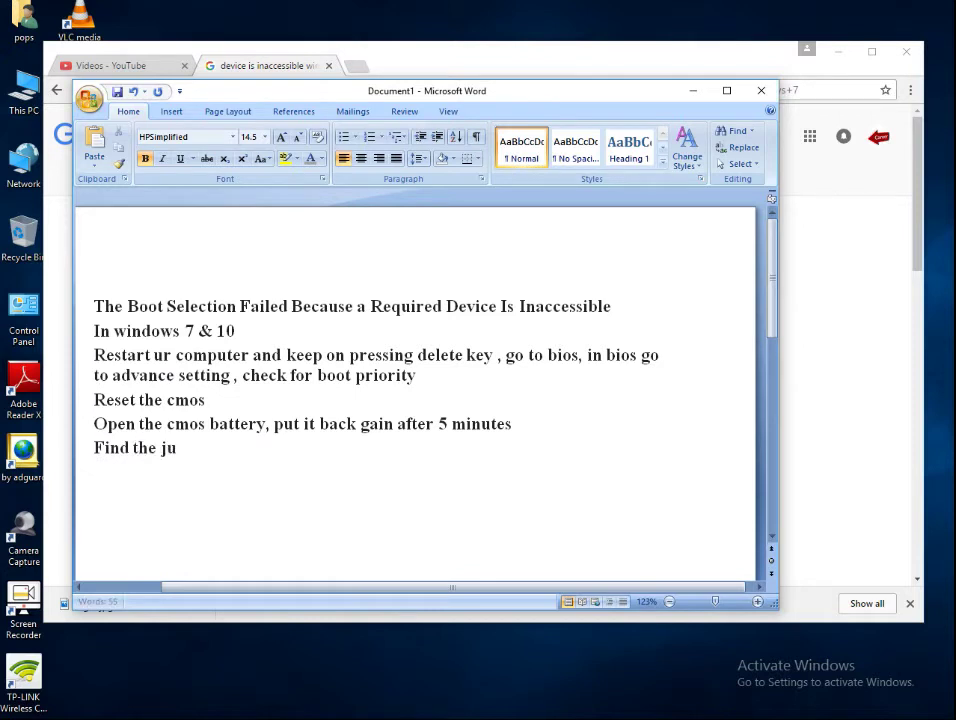
pyautogui.write('mper cl')
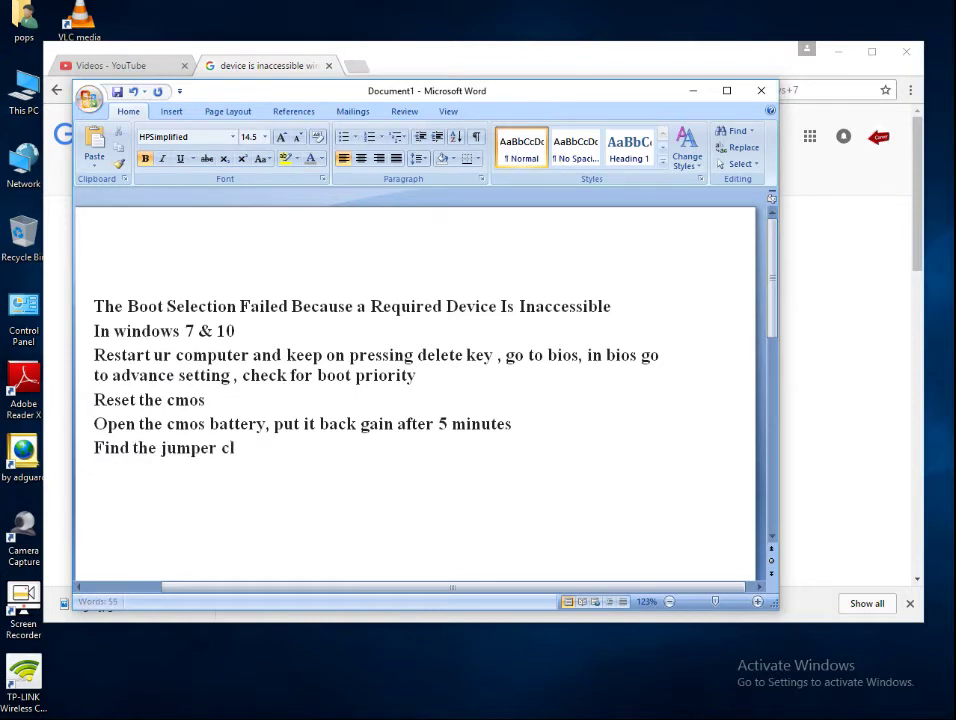
pyautogui.write('eaner')
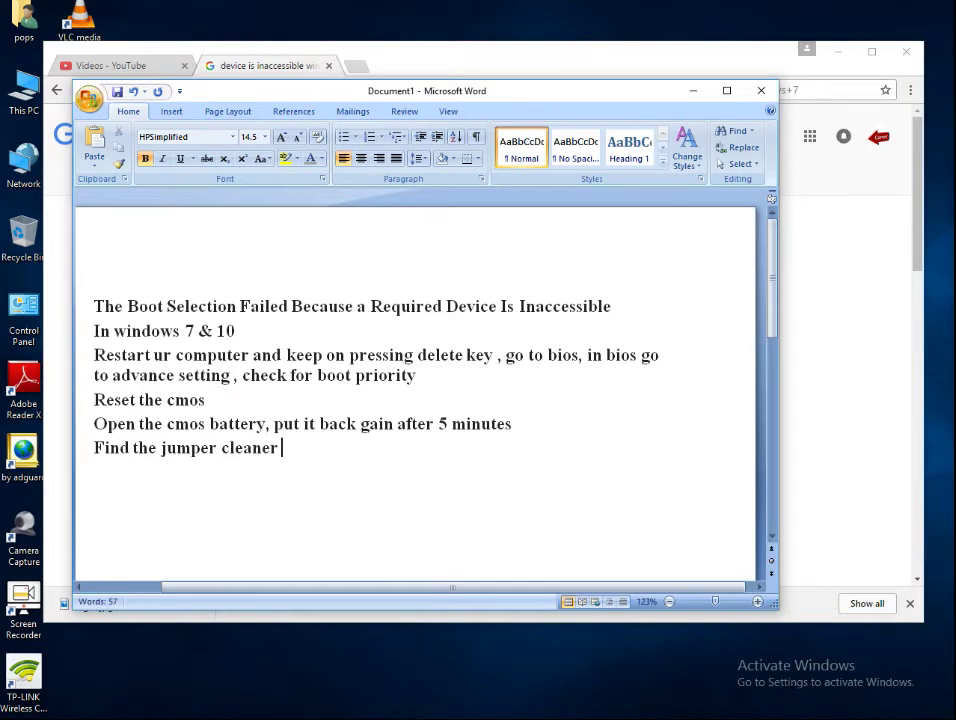
pyautogui.write(' u')
pyautogui.press('BackSpace')
pyautogui.write(', u')
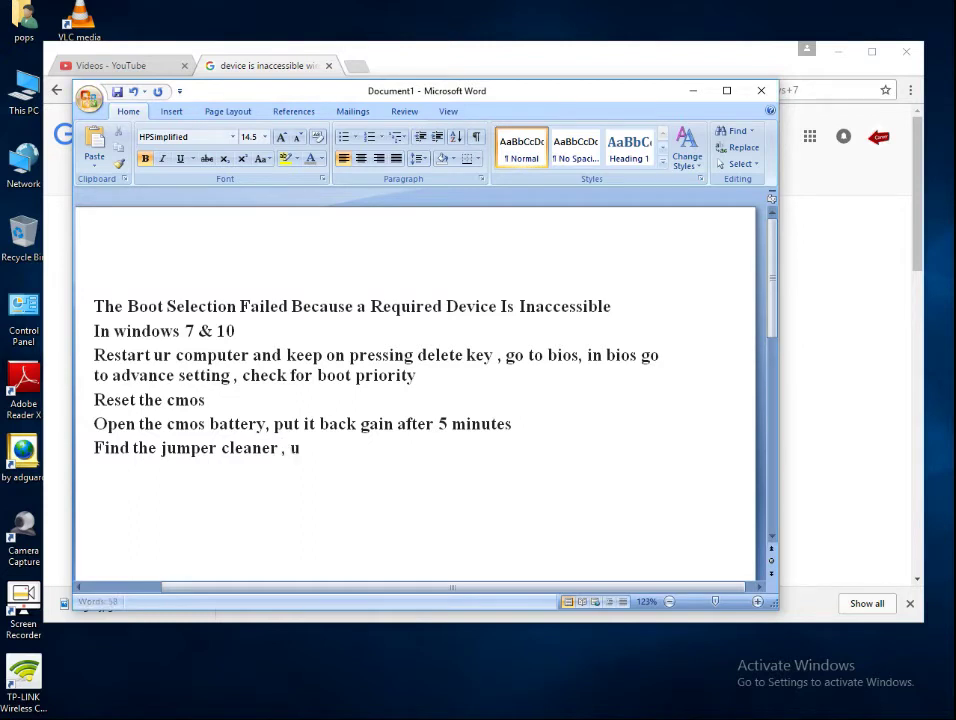
pyautogui.write('se the ')
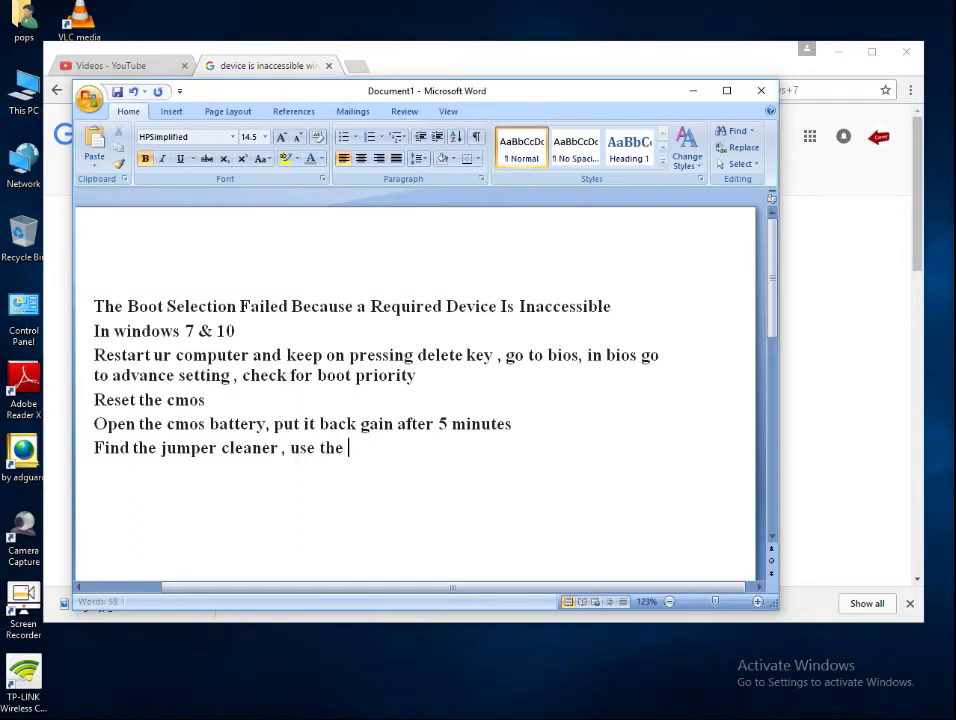
pyautogui.write('jumper c')
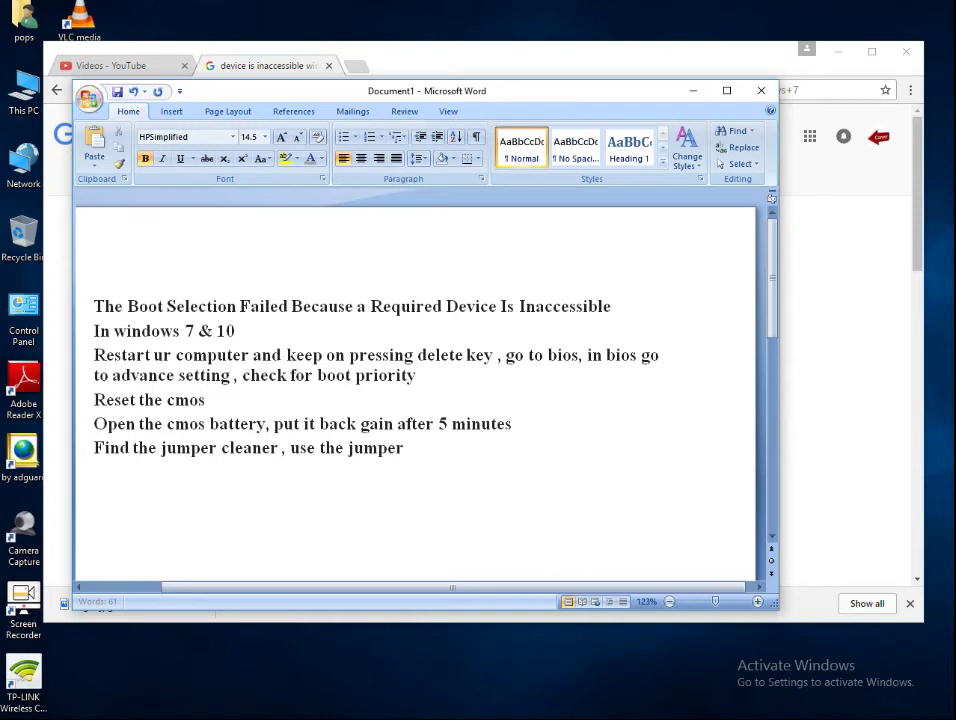
pyautogui.write('leaner to ')
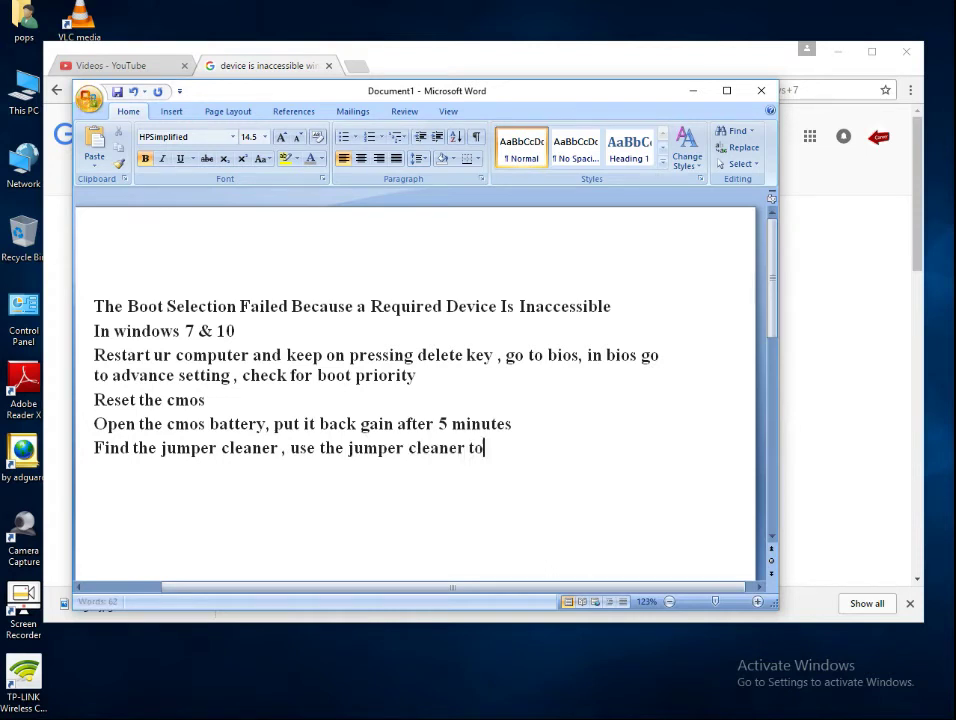
pyautogui.write('reset')
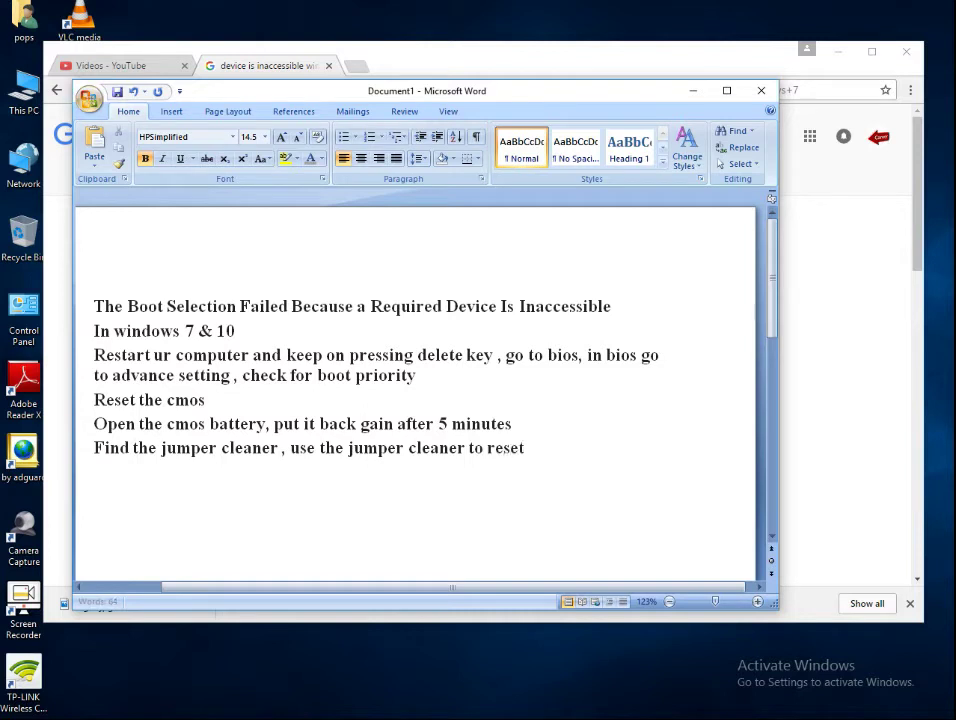
pyautogui.write(' cmos')
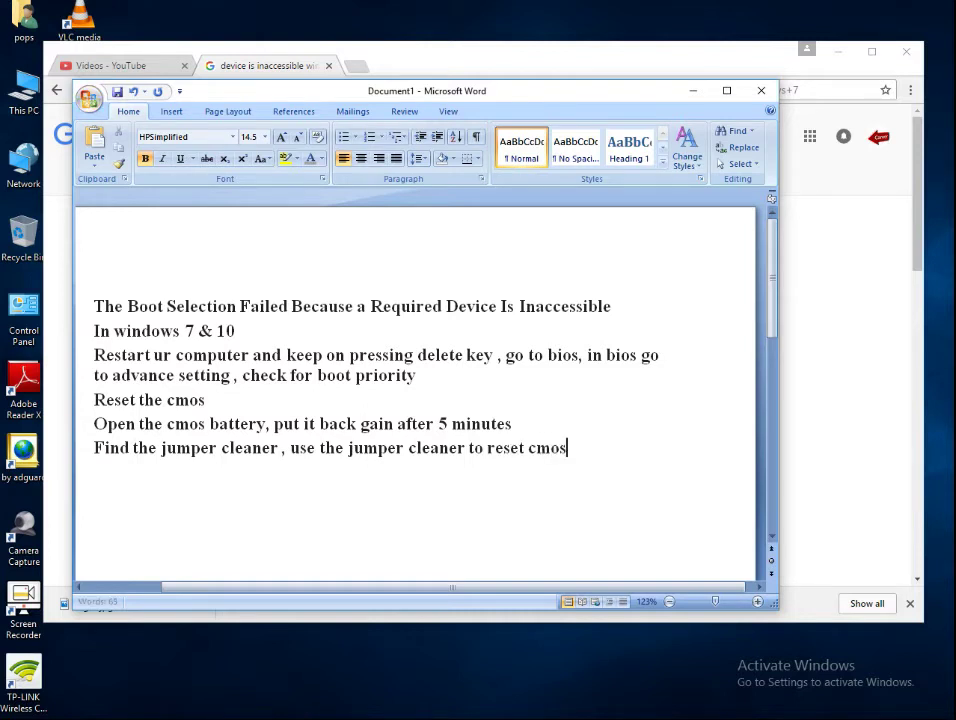
pyautogui.press('Return')
pyautogui.press('Return')
pyautogui.click(28, 97)
pyautogui.doubleClick(28, 97)
pyautogui.click(450, 420)
pyautogui.rightClick(433, 410)
pyautogui.click(660, 435)
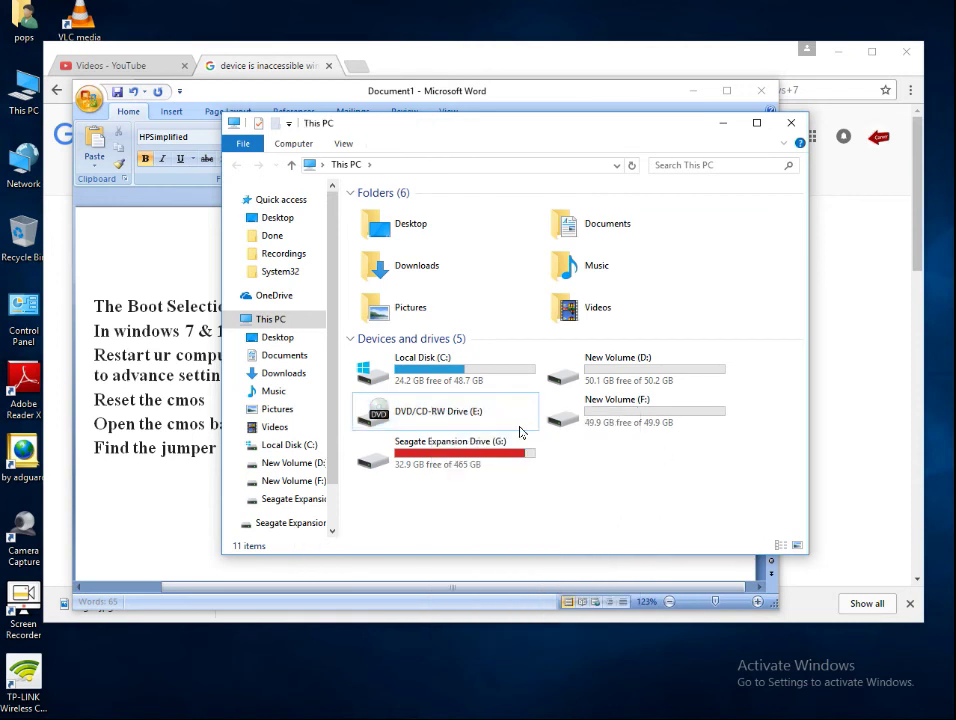
pyautogui.rightClick(476, 420)
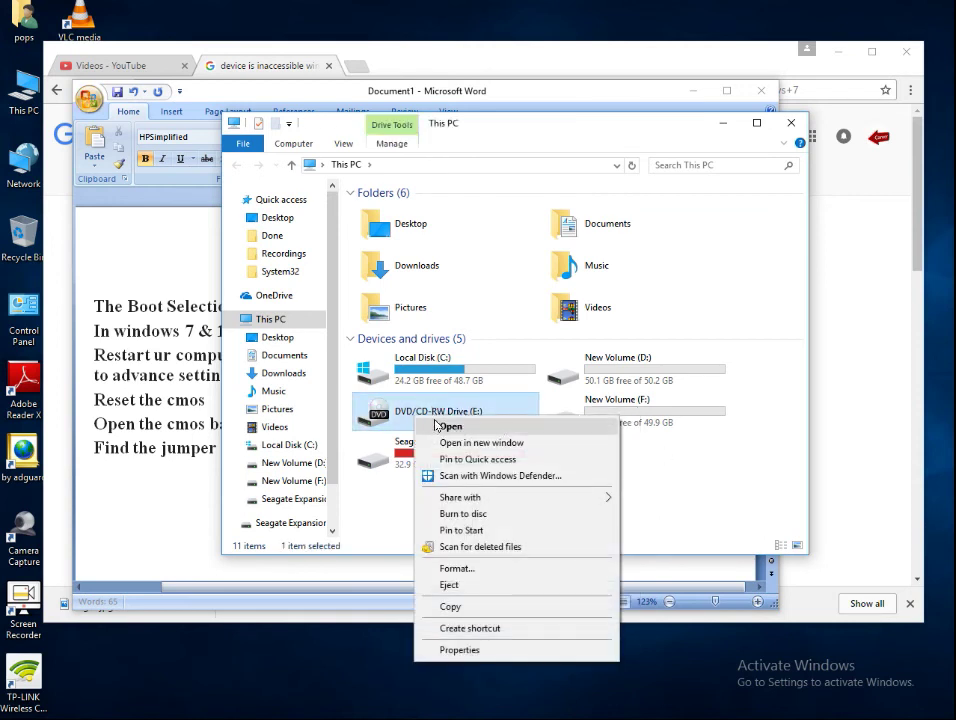
pyautogui.click(702, 442)
pyautogui.click(702, 442)
pyautogui.moveTo(498, 442)
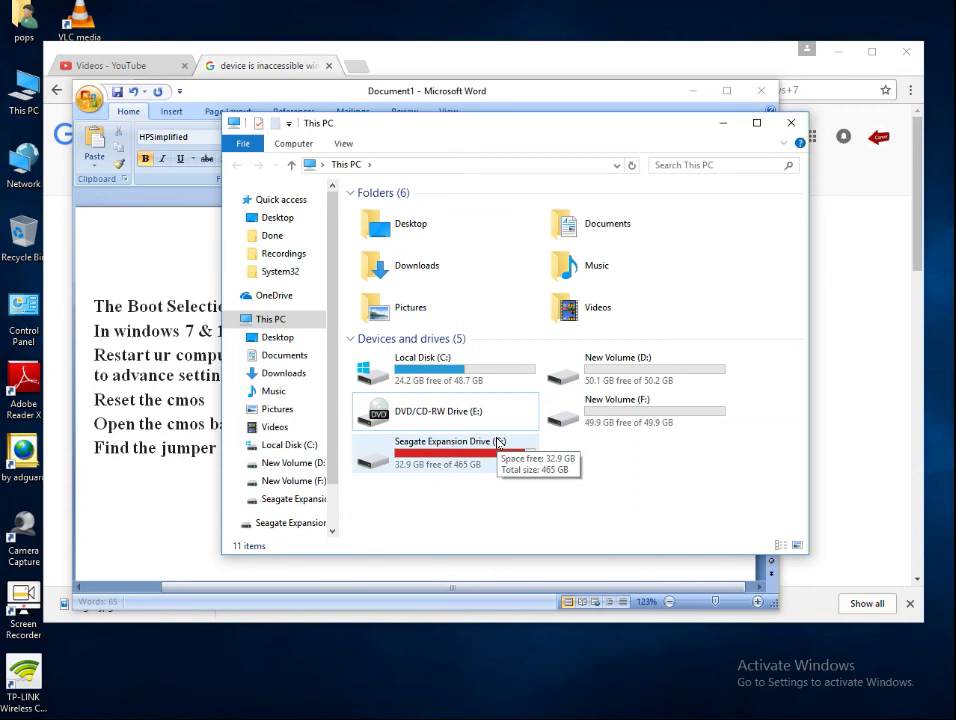
pyautogui.click(438, 420)
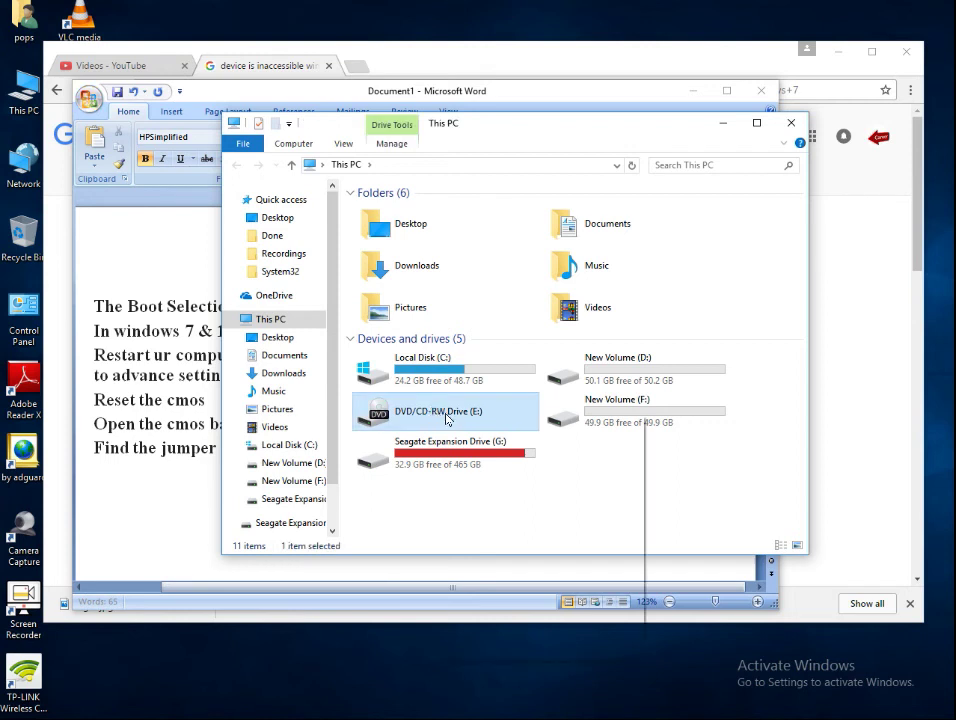
pyautogui.rightClick(438, 420)
pyautogui.click(688, 442)
pyautogui.click(688, 442)
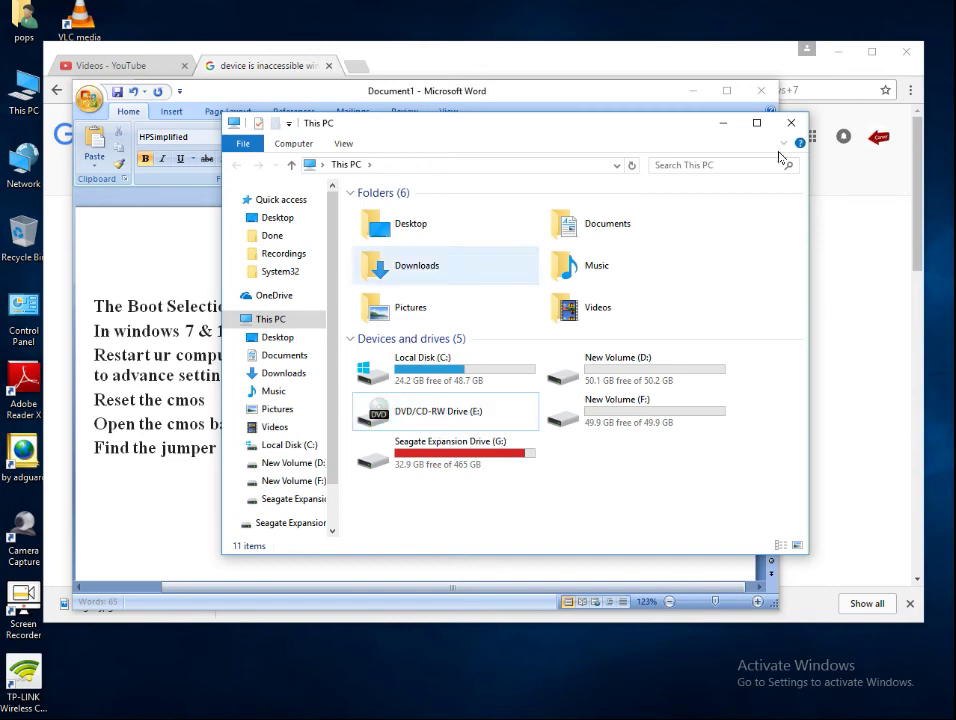
pyautogui.click(791, 122)
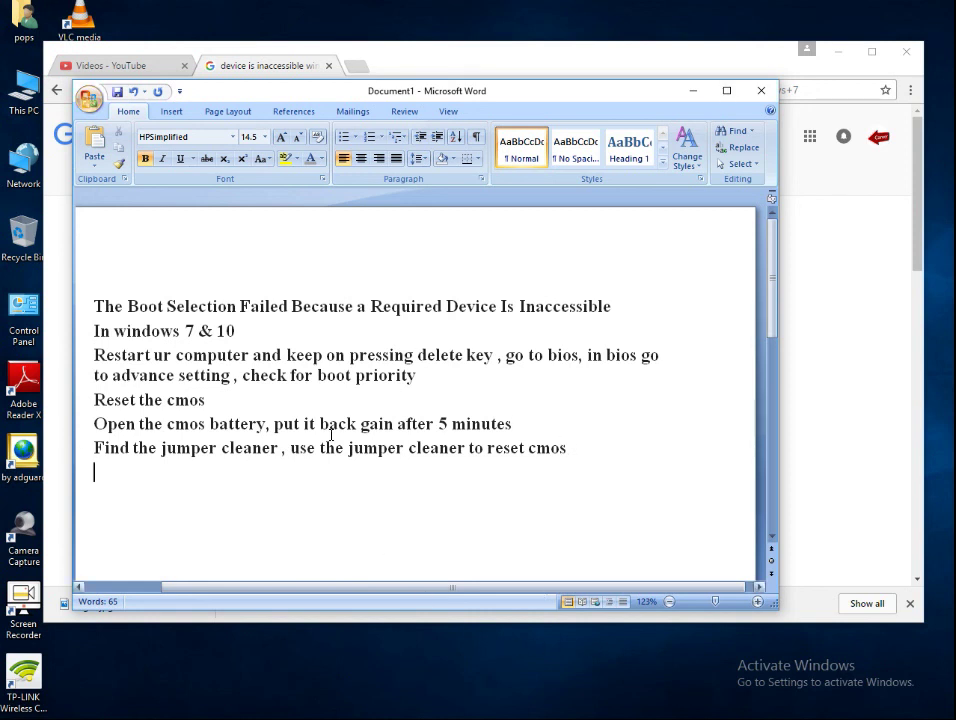
pyautogui.click(589, 458)
pyautogui.click(158, 492)
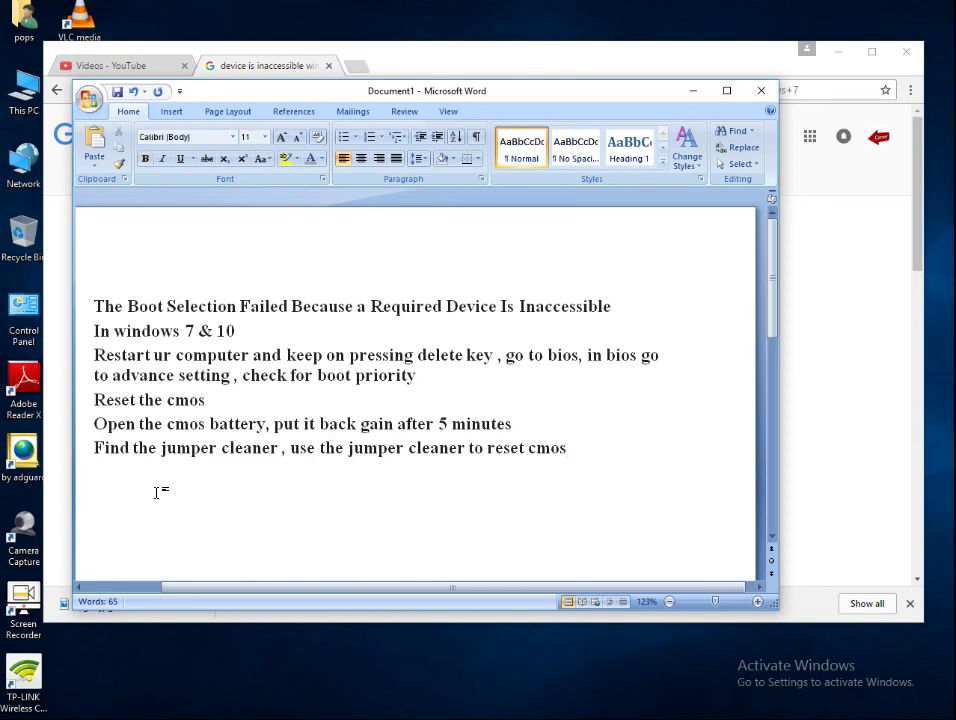